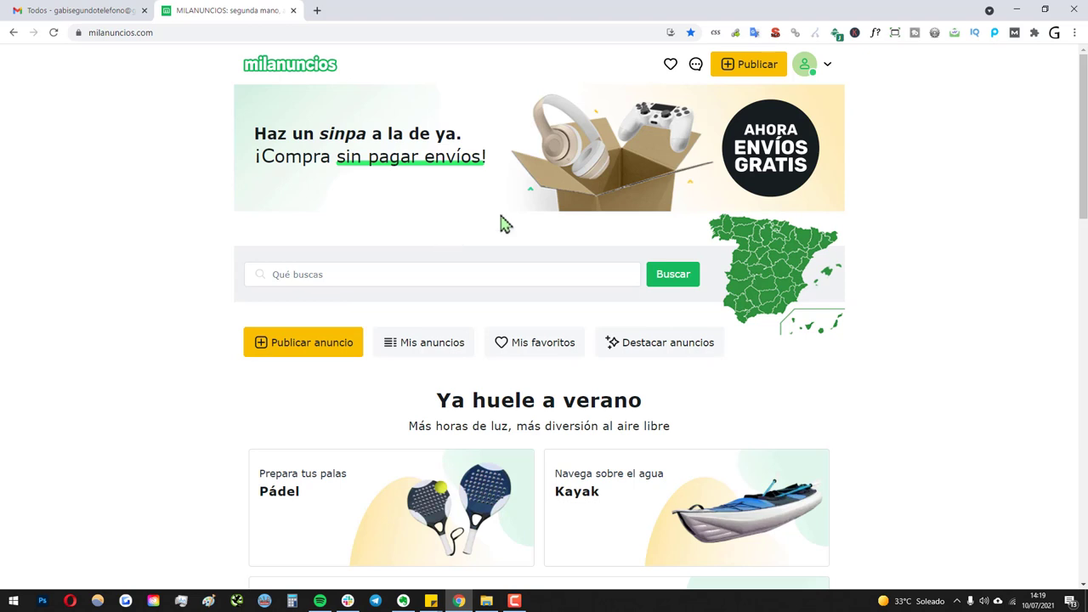
Start publishing a new ad and enter "casco" as the item to publish.
click(764, 72)
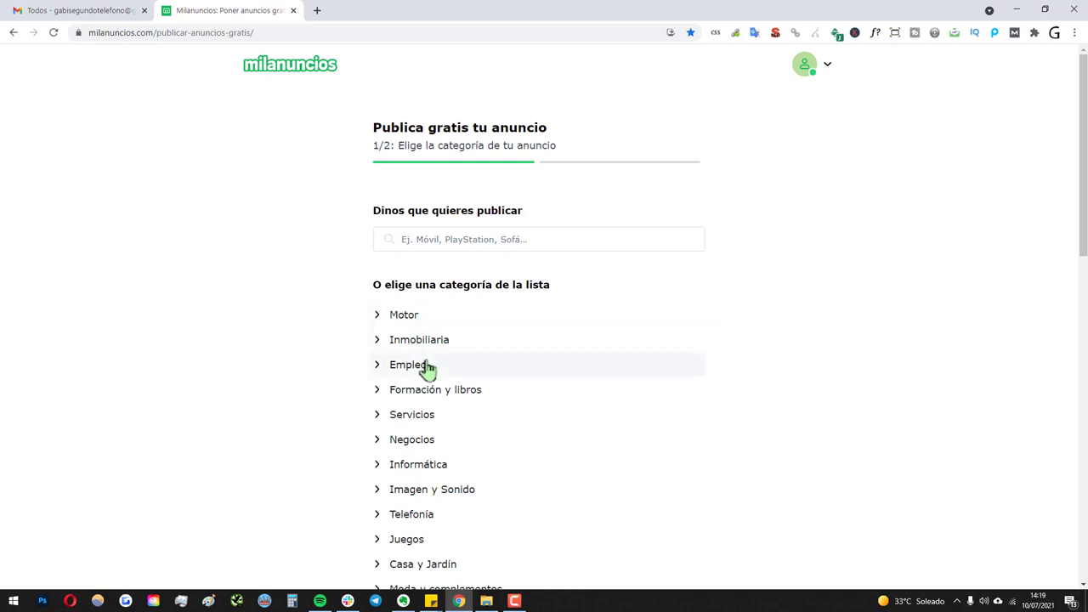
scroll(437, 350, down, 2)
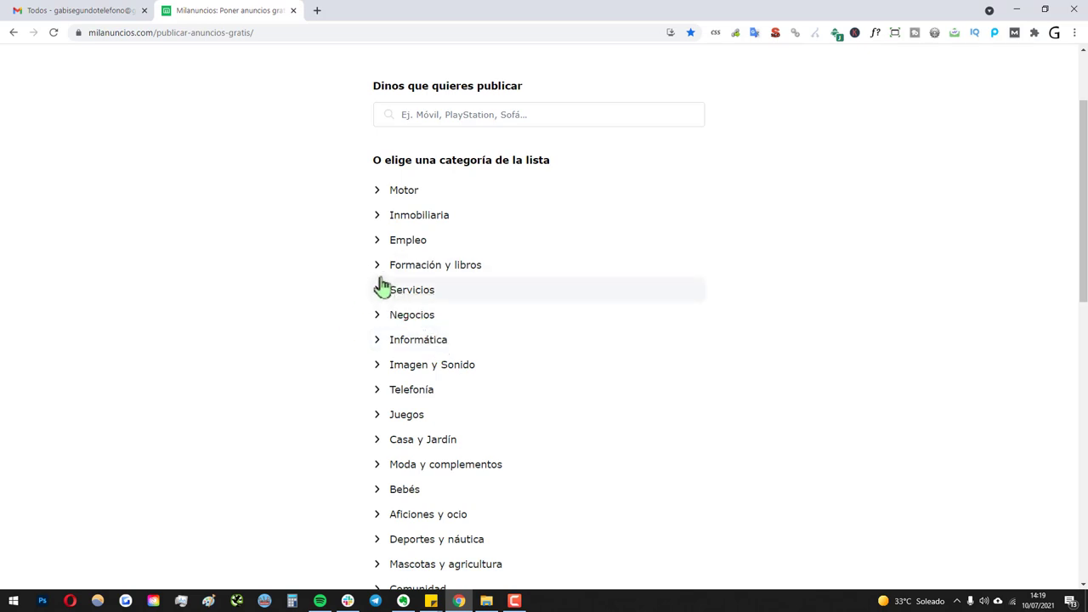
click(454, 119)
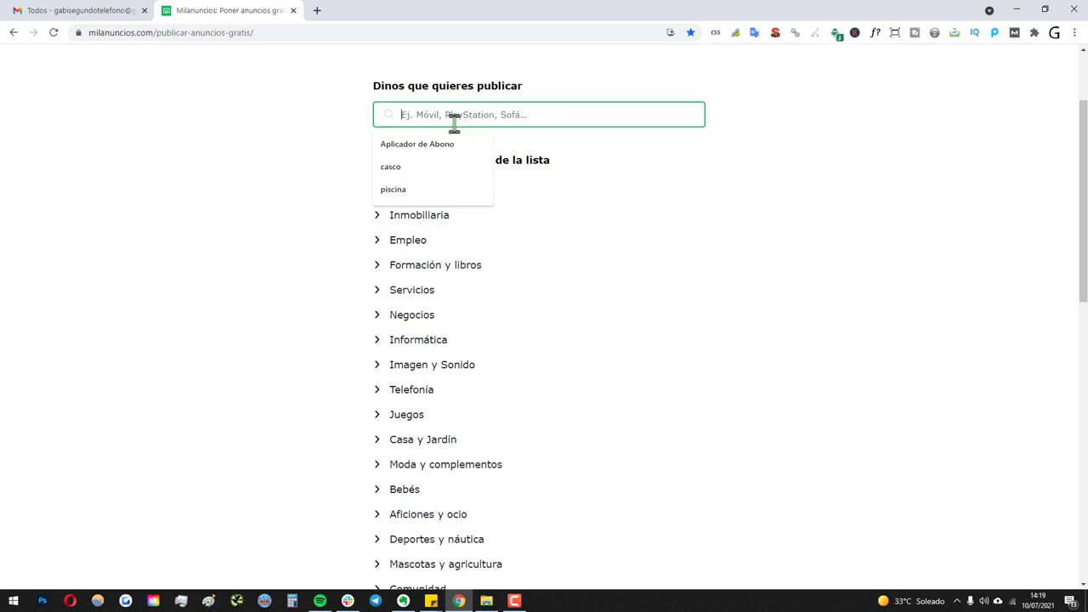
text(casco)
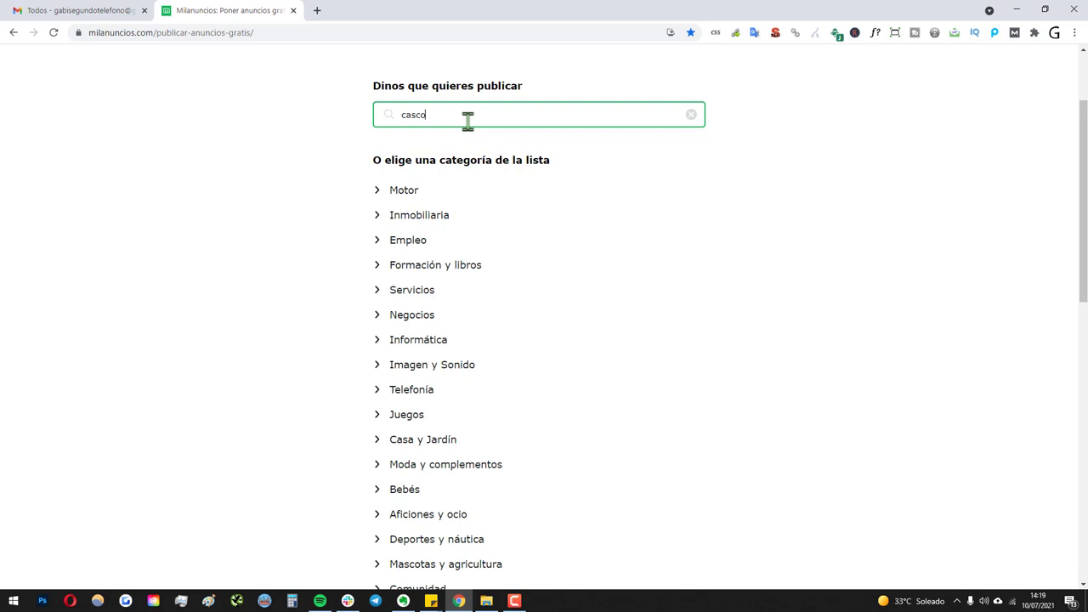
Replace the item search with "mesa" and choose the Mesas category under Casa y Jardín - Muebles.
double_click(502, 109)
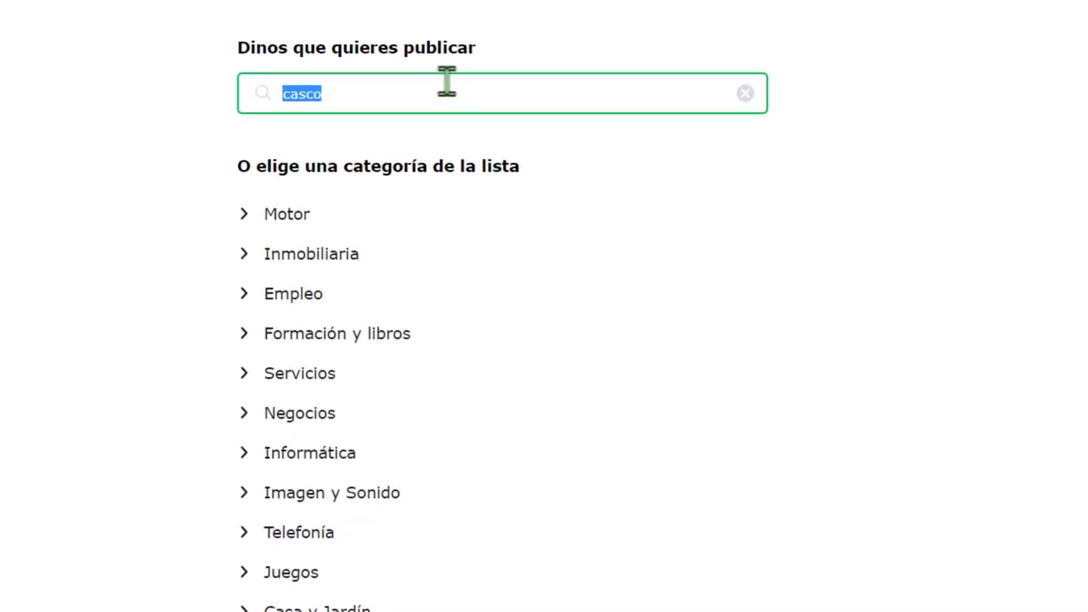
key(BackSpace)
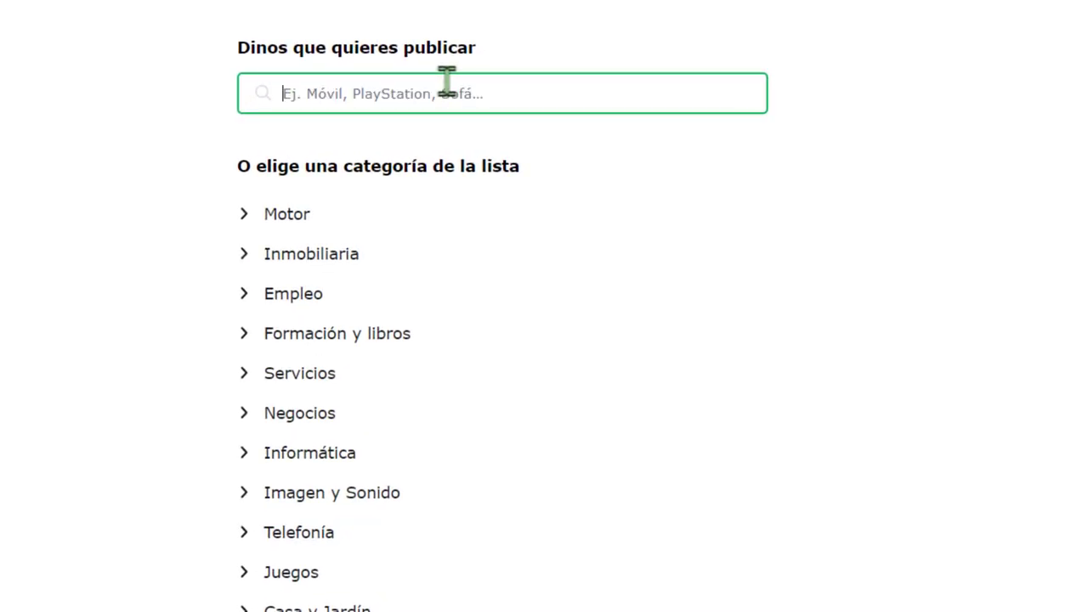
text(mesa)
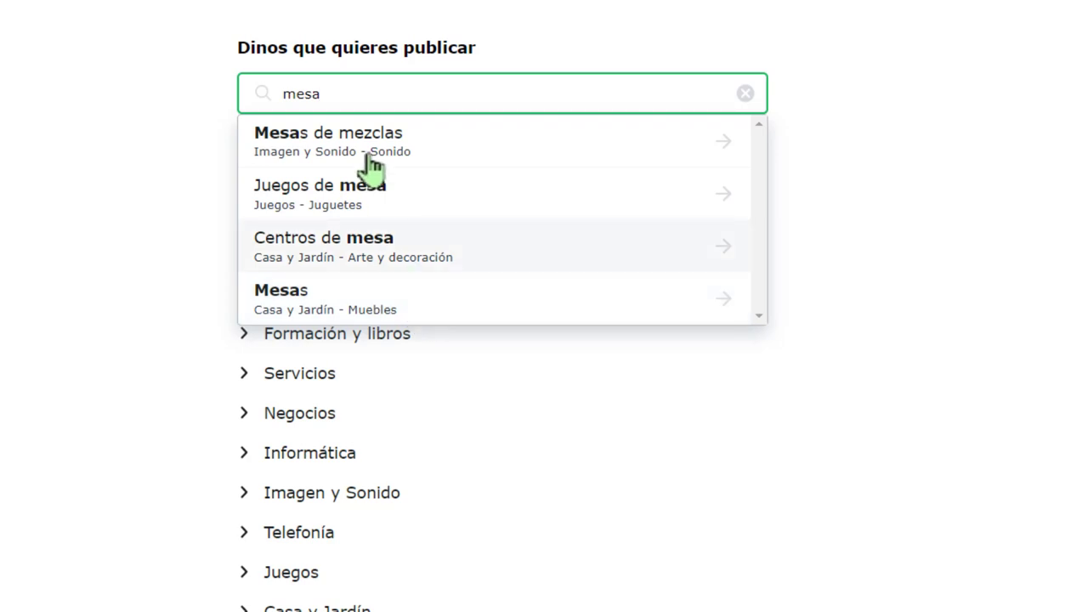
click(387, 313)
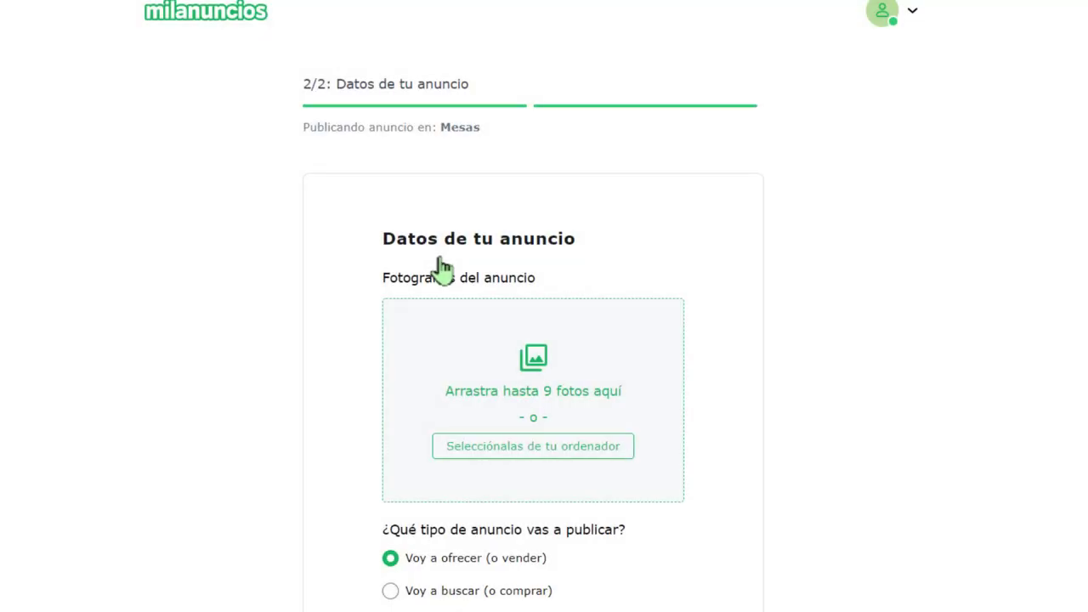
Enter "Mesa MARCA - Modelo XX" as the ad's title.
scroll(444, 274, down, 4)
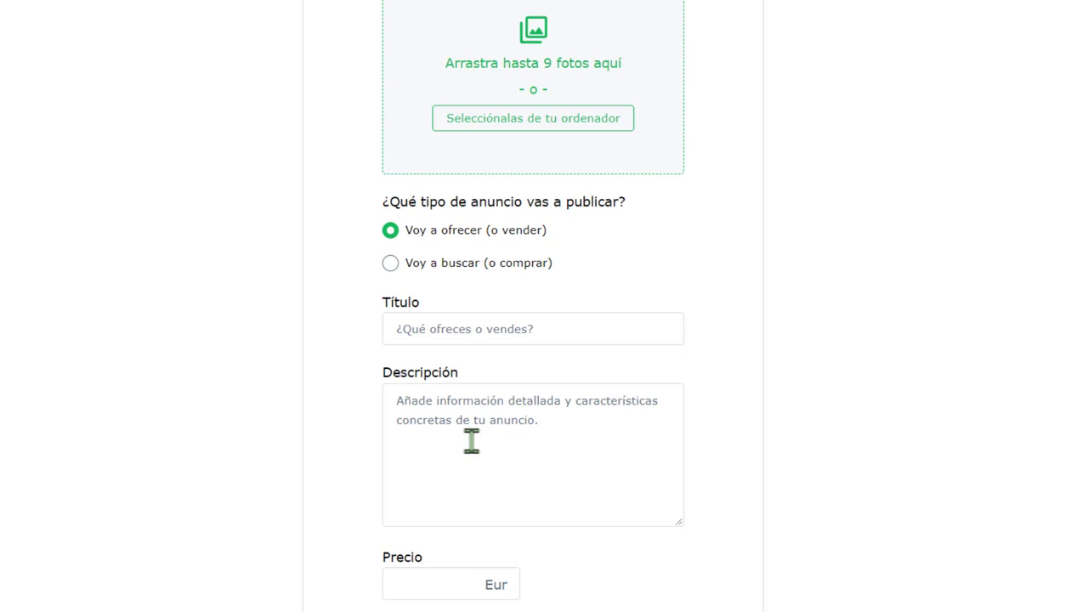
click(451, 327)
text(Casco m)
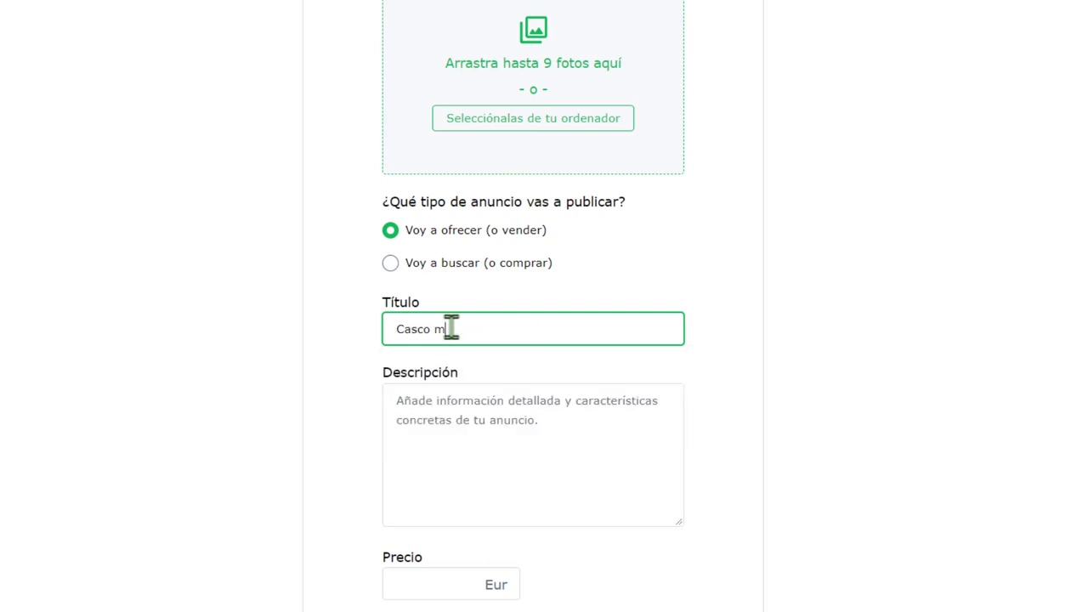
key(BackSpace)
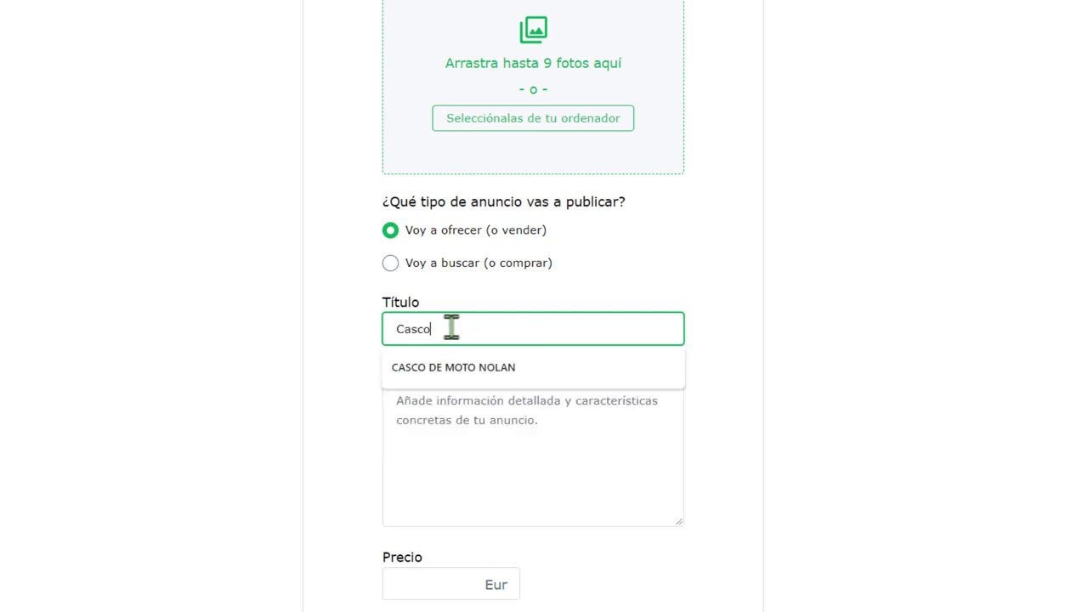
key(ctrl+a)
text(Mesa )
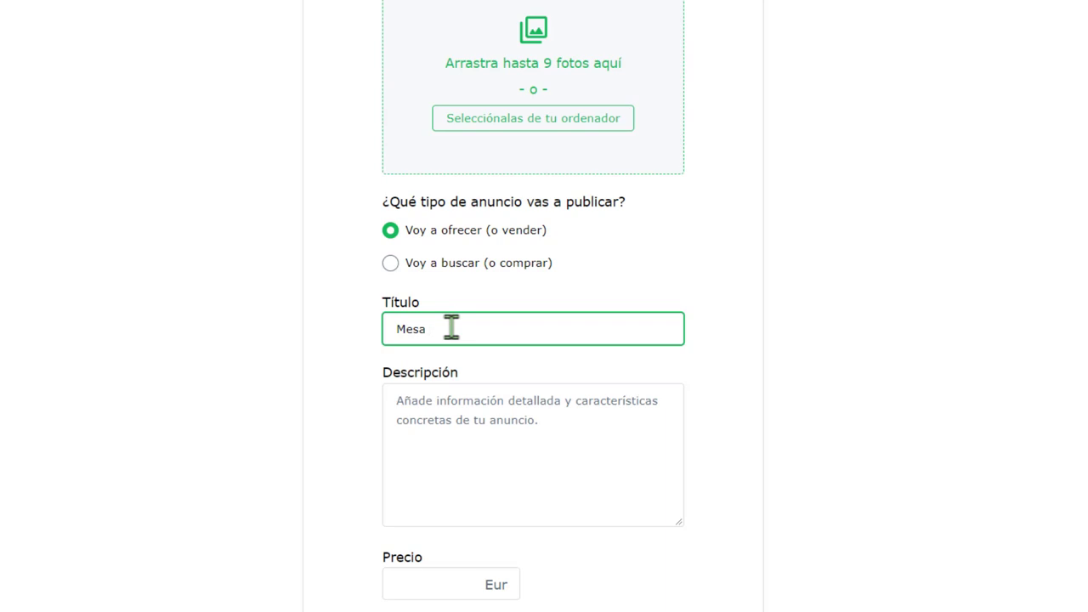
text(MARCA - Modelo XX)
Change the ad's title to "Mesa Cuadrada de Madera", removing the brand and model.
mouse_move(400, 329)
mouse_down()
mouse_move(470, 329)
mouse_move(398, 329)
mouse_up()
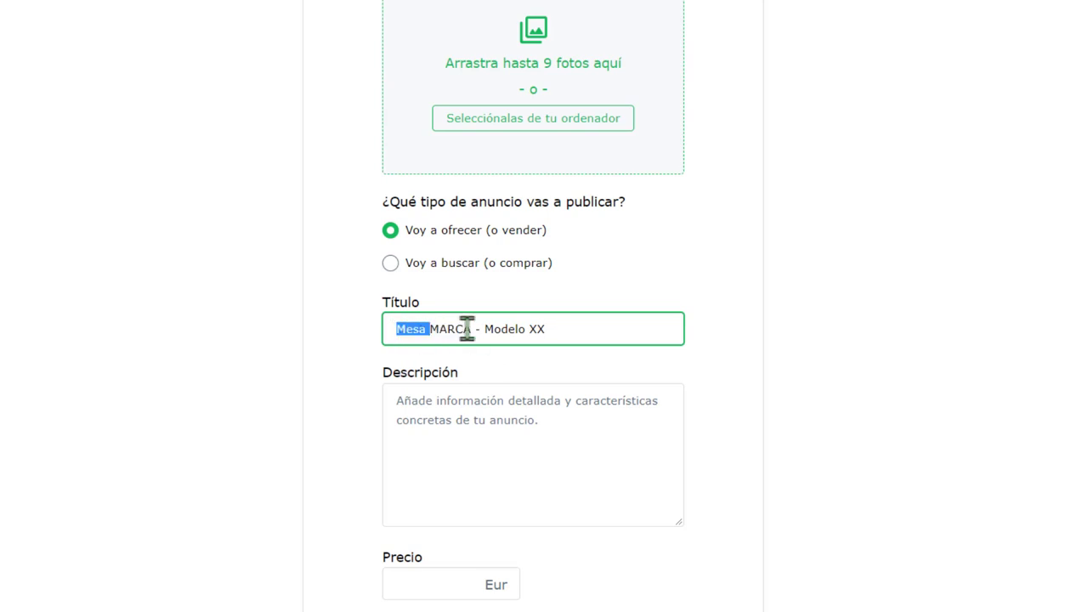
click(461, 329)
click(430, 329)
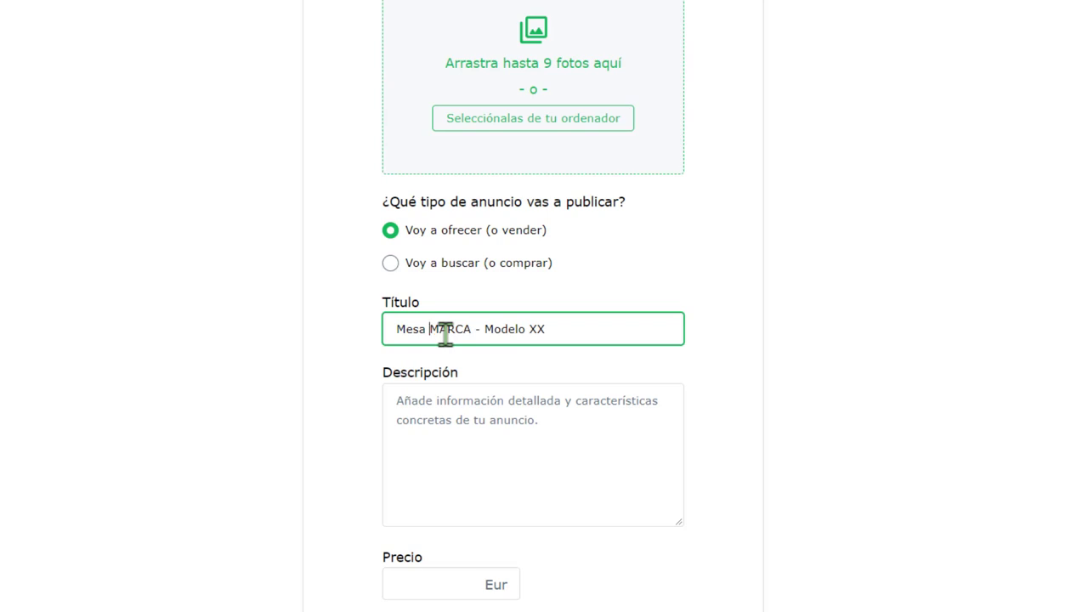
text(Cuadrada de Madera)
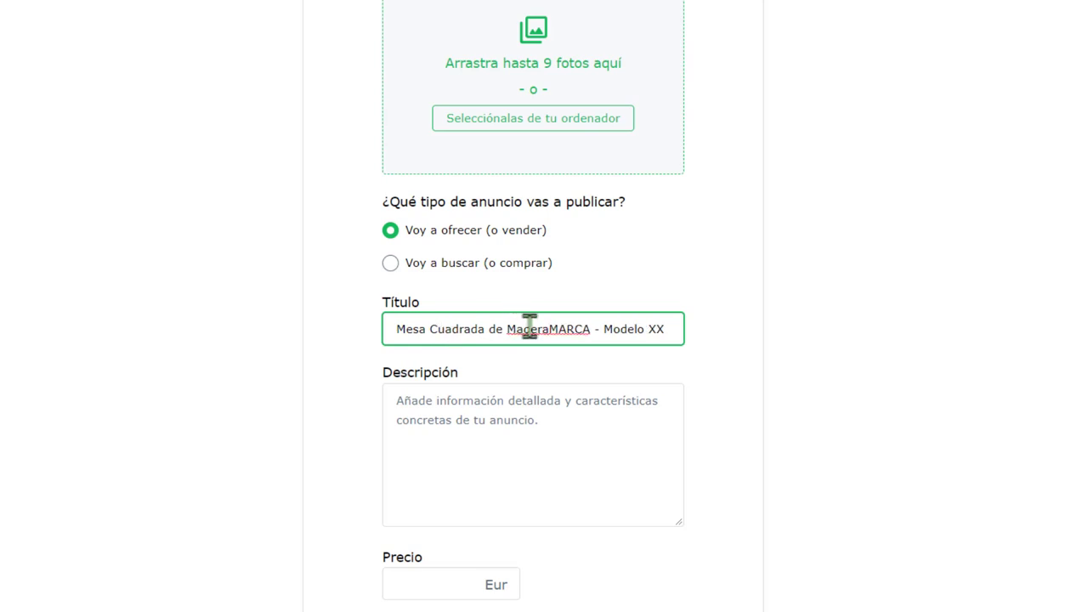
drag(551, 329, 753, 347)
key(BackSpace)
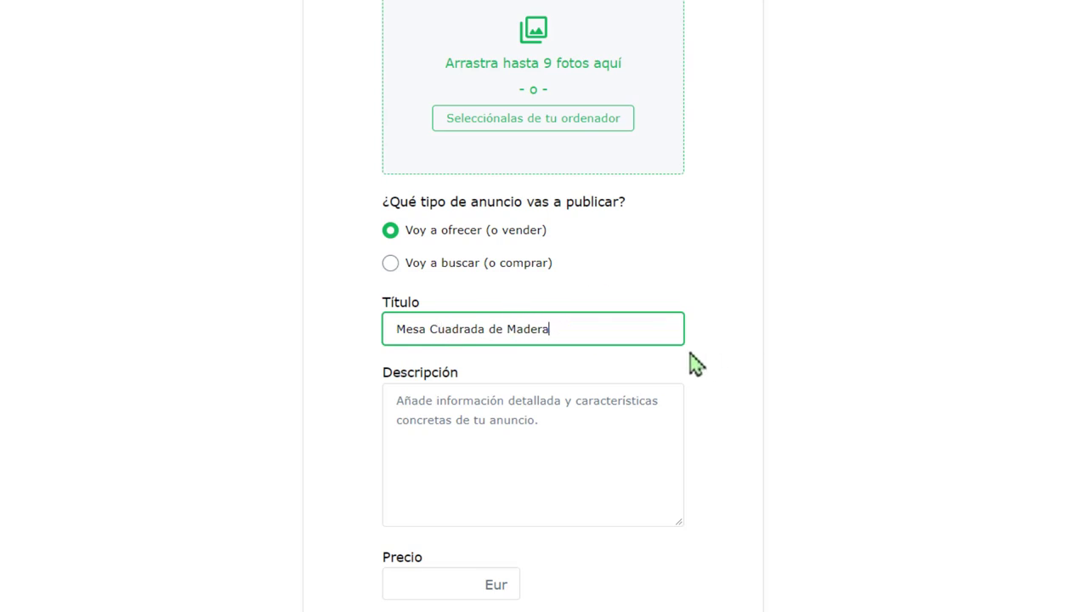
double_click(423, 331)
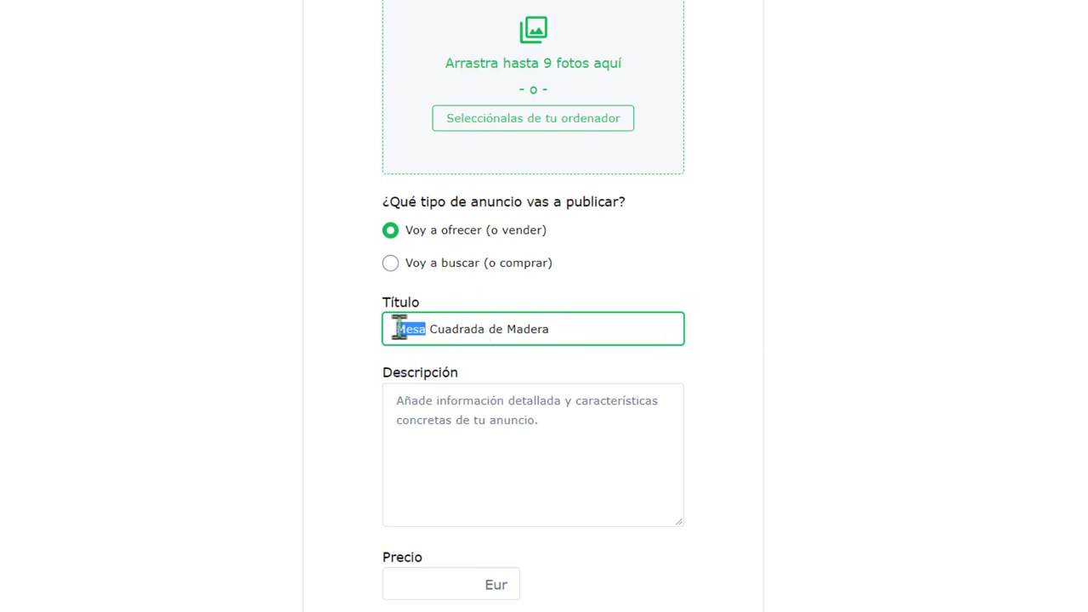
shift+click(484, 330)
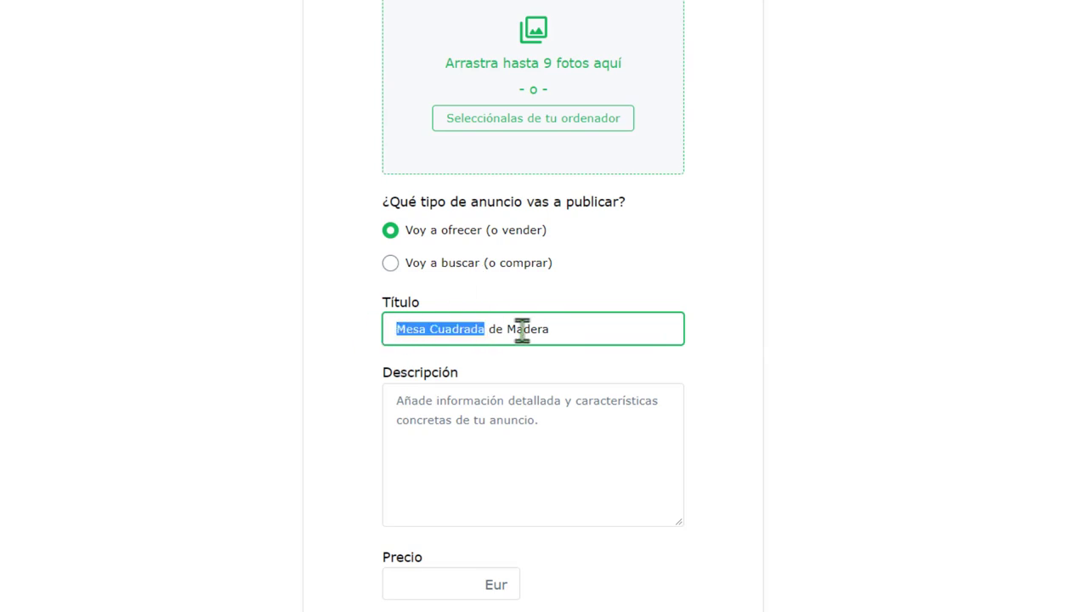
click(590, 337)
shift+click(396, 331)
click(422, 335)
drag(425, 329, 383, 331)
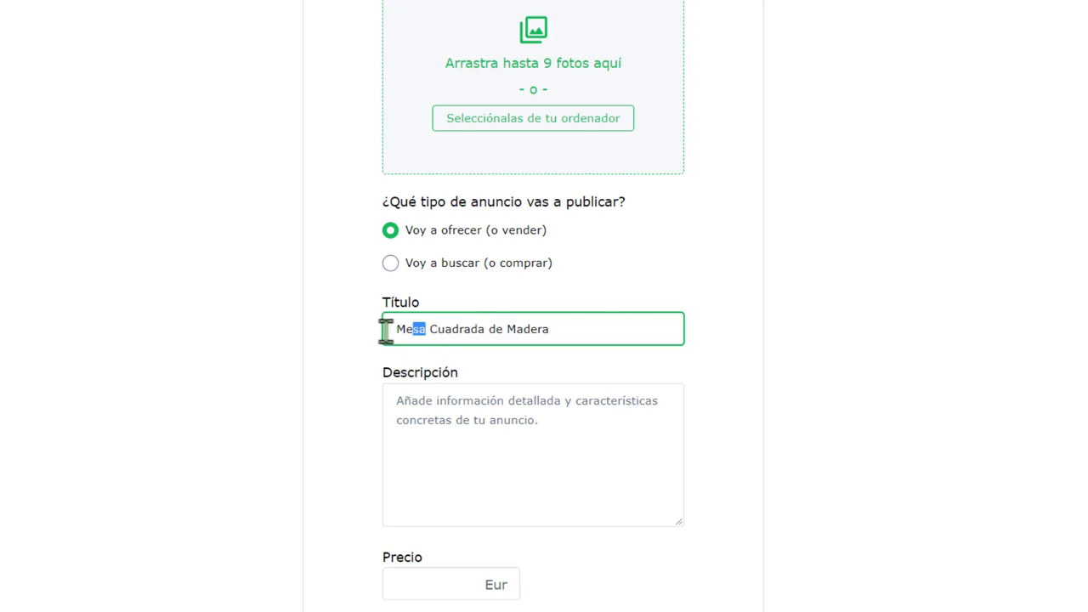
drag(488, 329, 584, 328)
click(475, 332)
Append "- MARCA" to the ad's title so it reads "Mesa Cuadrada de Madera - MARCA".
click(602, 324)
text(.)
text(- MARCA)
drag(628, 336, 562, 337)
click(530, 330)
click(645, 328)
Fill in the description with "..." followed by a new line reading "Mesa de Madera Cuadrada con Patas Desmontales.".
click(544, 469)
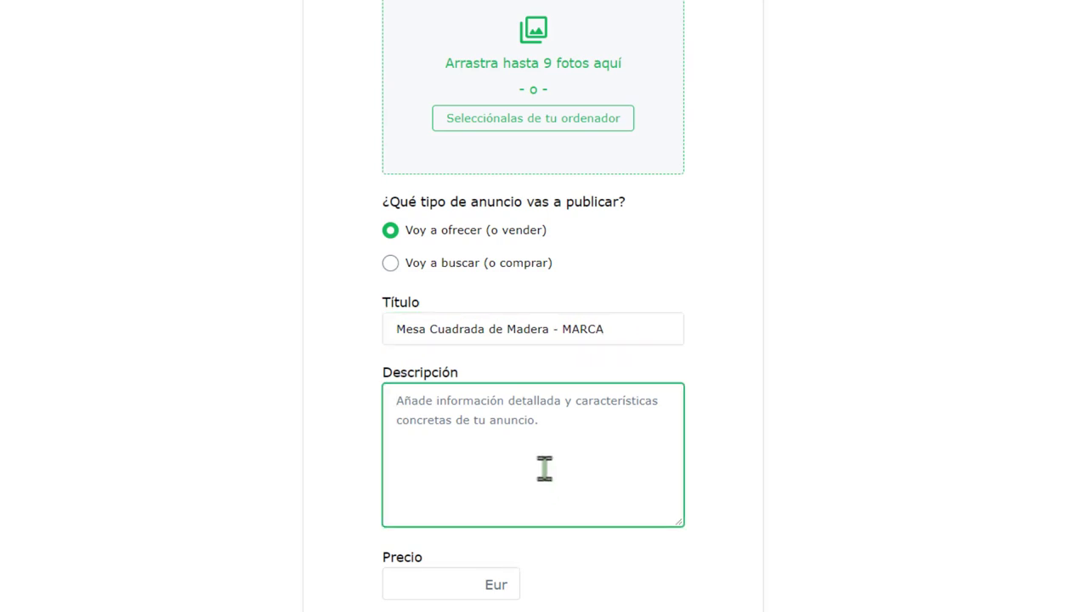
text(... )
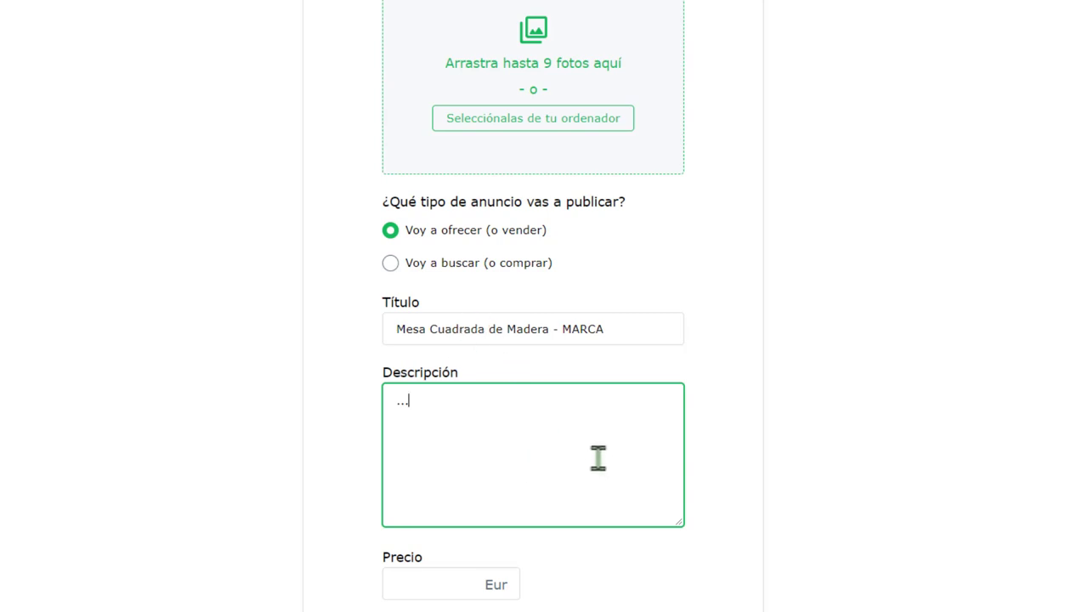
text(Mesa de Madera Cuadrada)
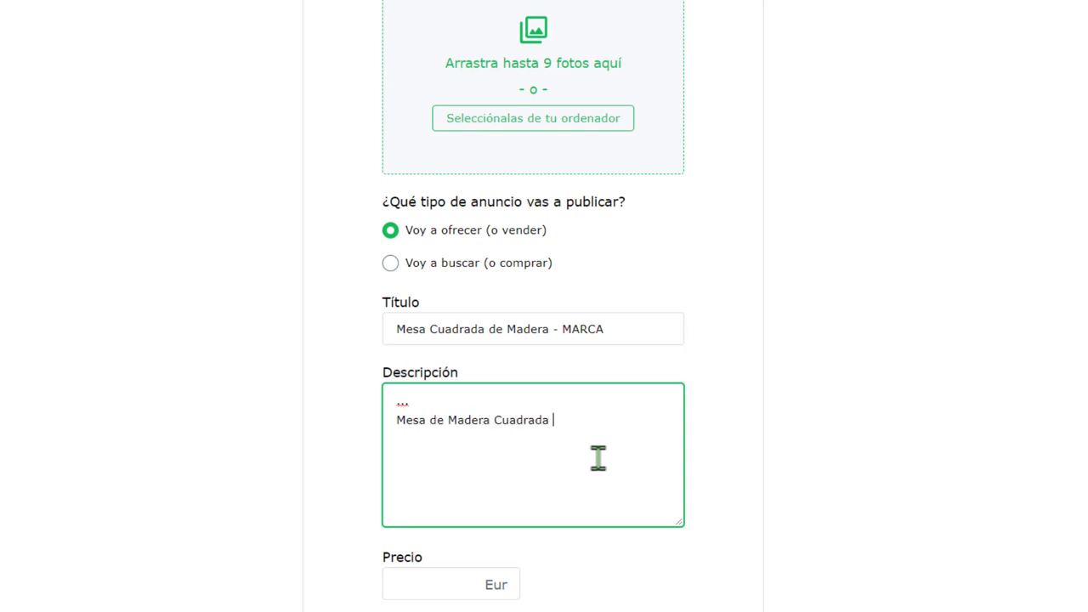
text( con Patas Desmontales.)
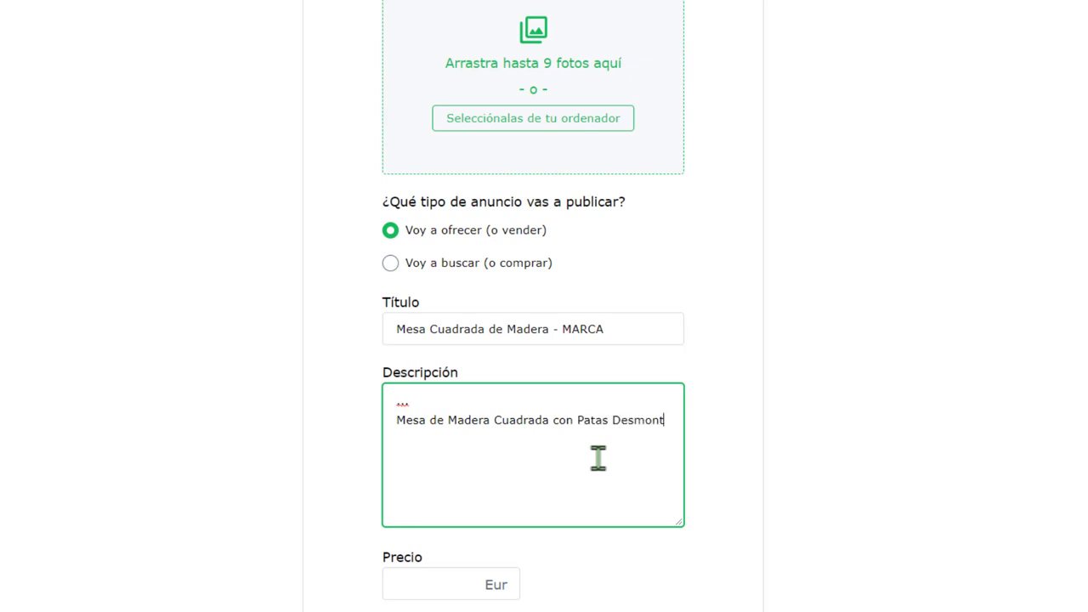
right_click(460, 444)
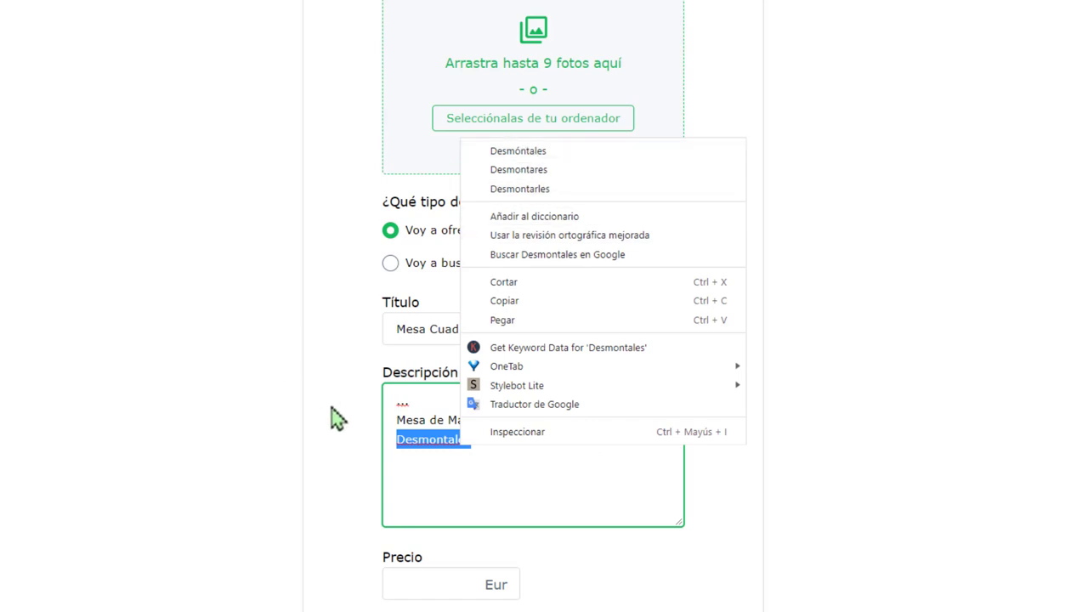
click(318, 461)
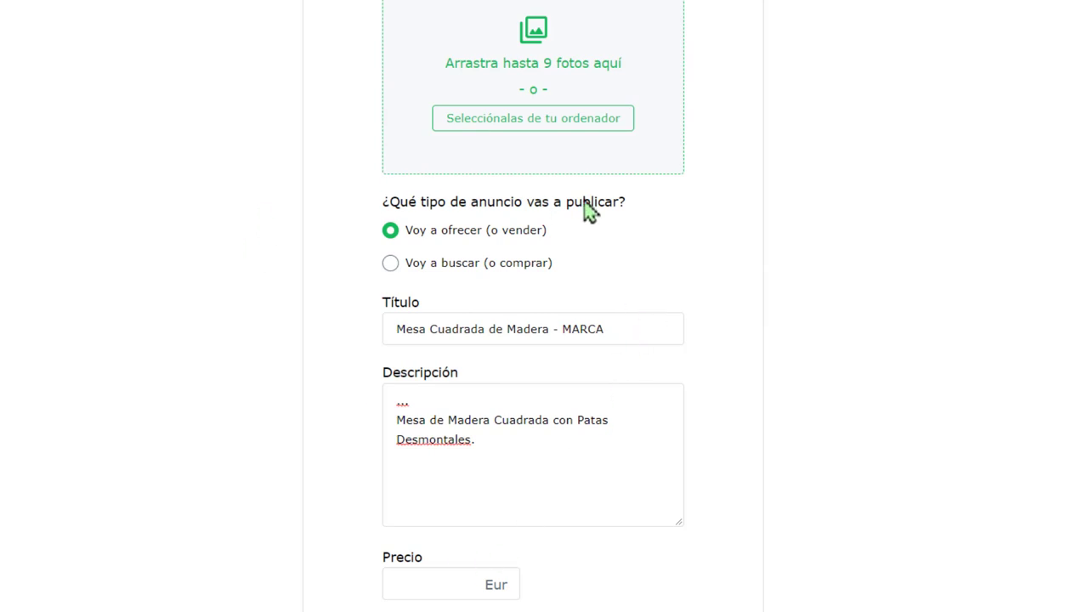
Leave the ad form for the Milanuncios home page and open the information on featuring ads (Destacar anuncios).
scroll(583, 212, up, 1)
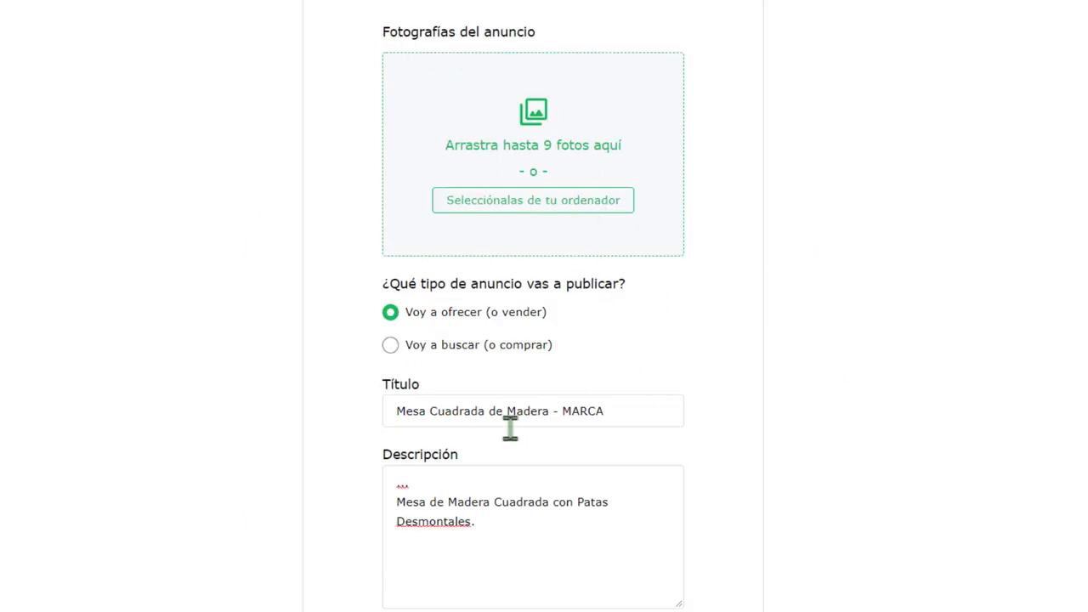
scroll(510, 429, down, 4)
scroll(514, 435, up, 2)
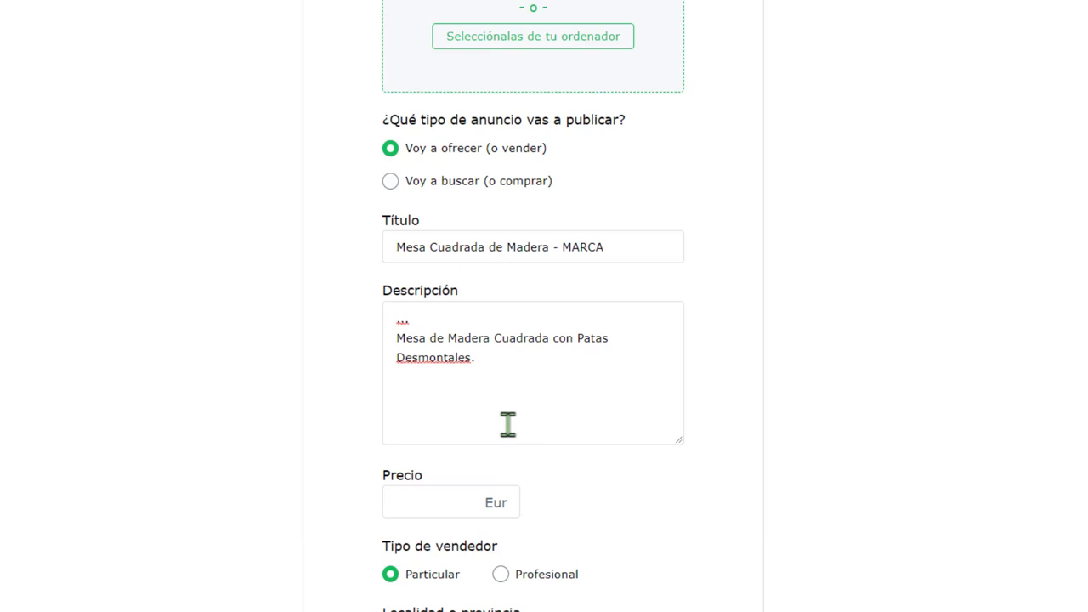
scroll(501, 396, up, 5)
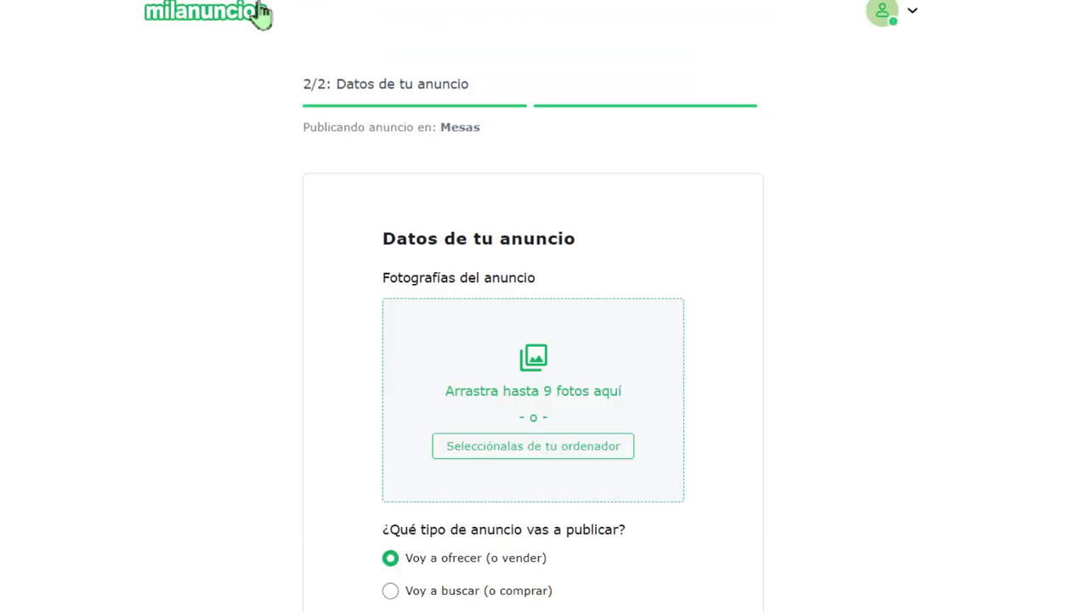
click(259, 10)
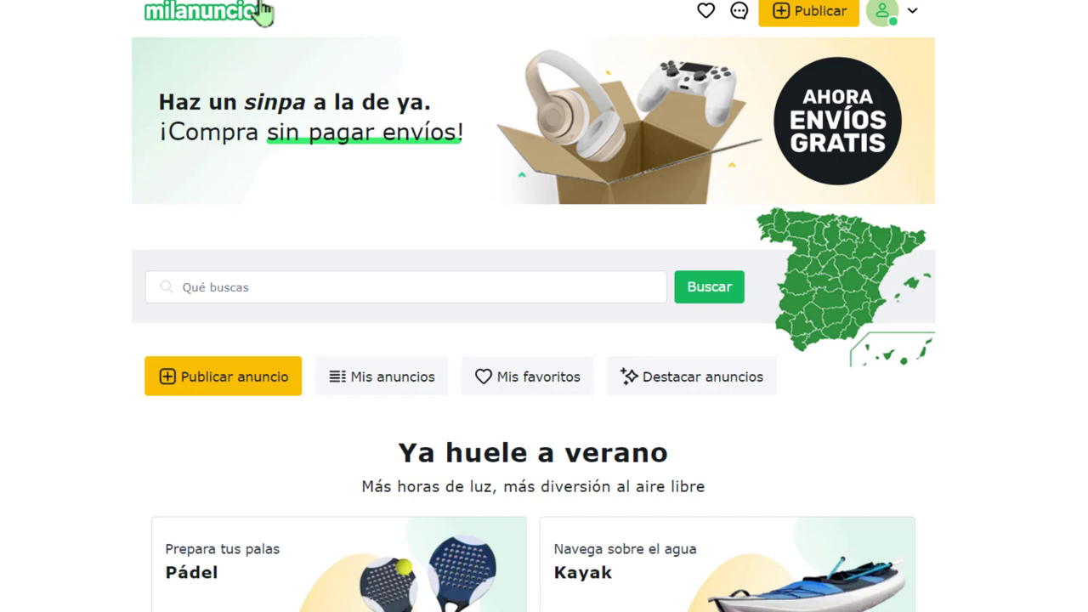
click(884, 19)
click(658, 391)
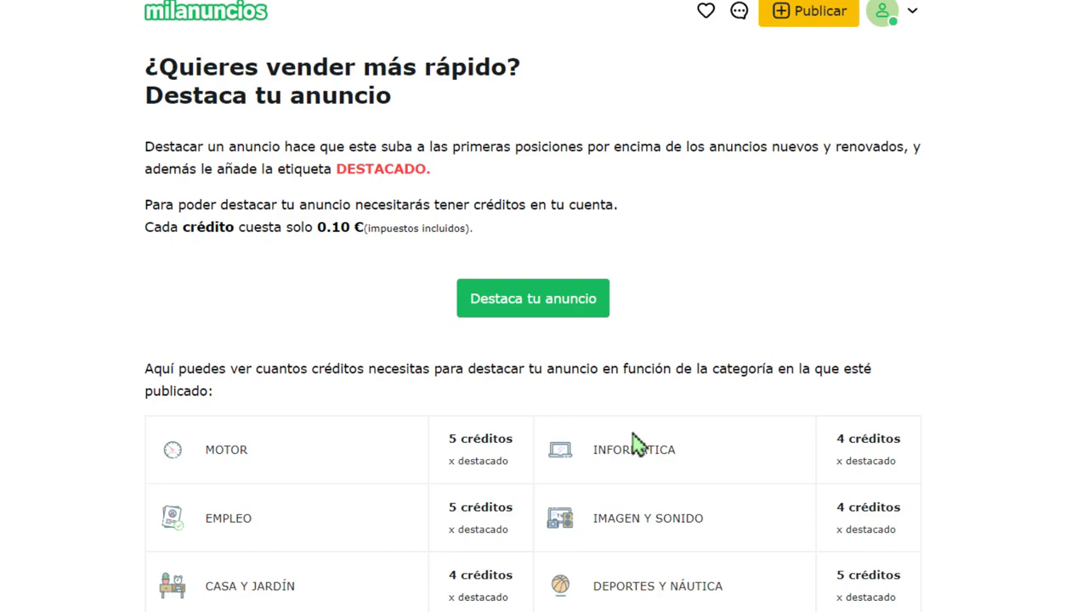
Examine the credits needed per category and the steps and conditions for featuring an ad.
scroll(643, 383, down, 6)
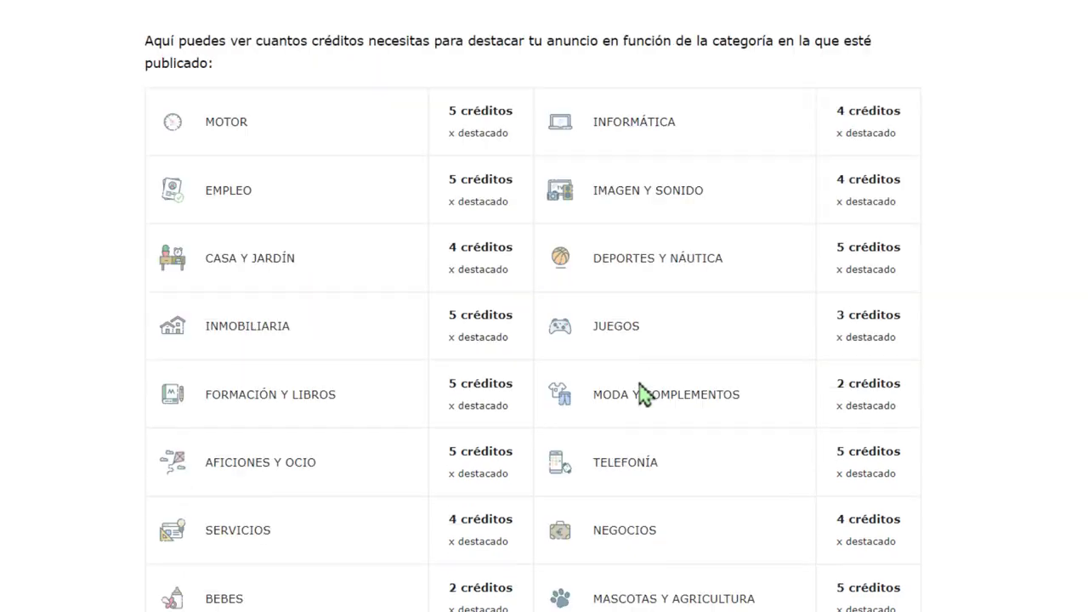
scroll(642, 384, up, 1)
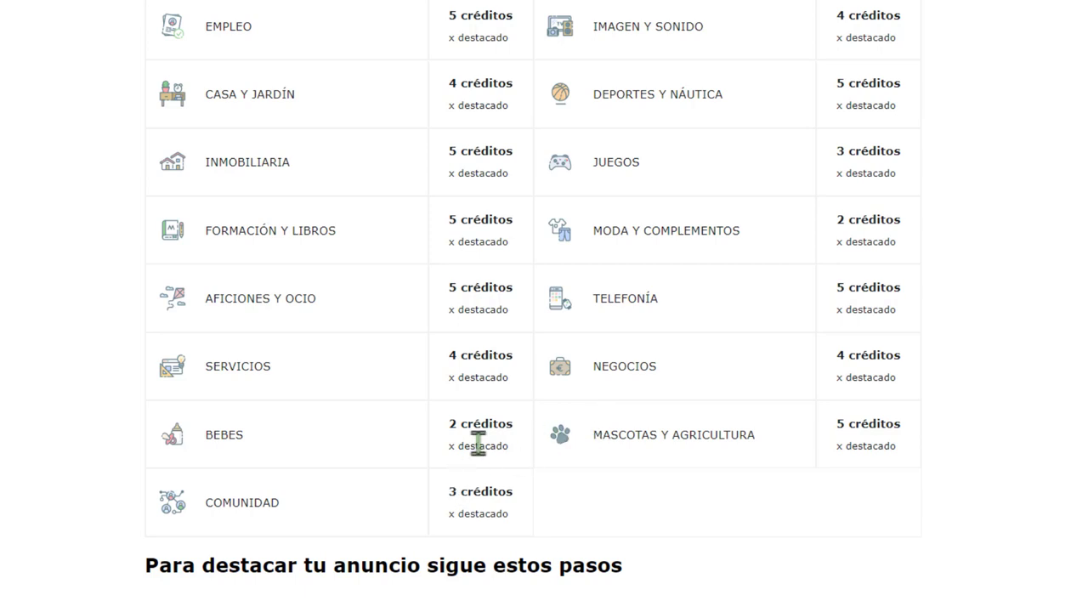
scroll(476, 442, down, 1)
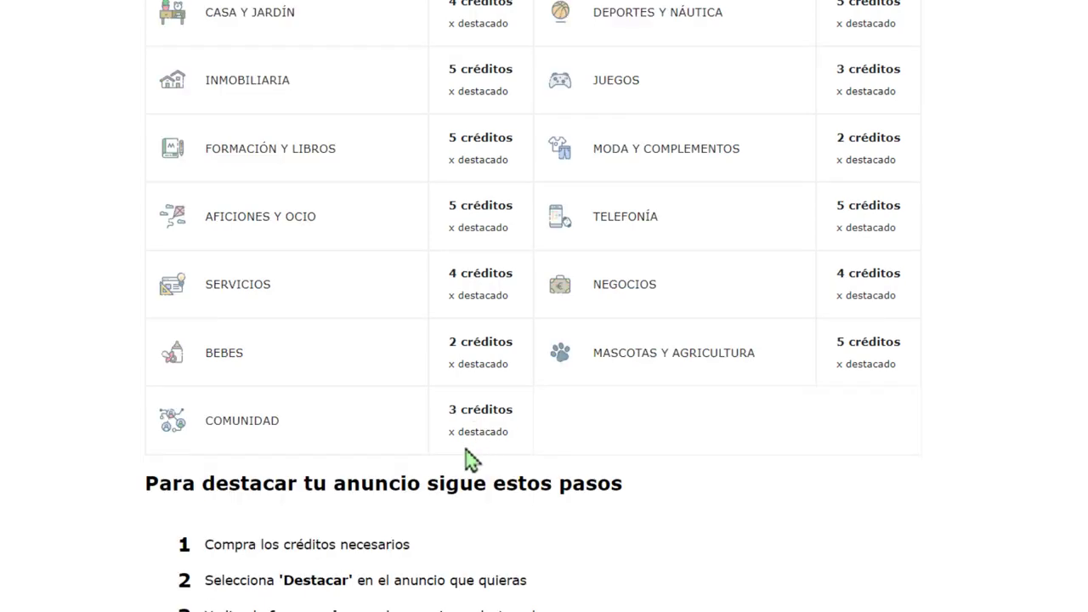
scroll(468, 447, down, 2)
scroll(466, 442, down, 2)
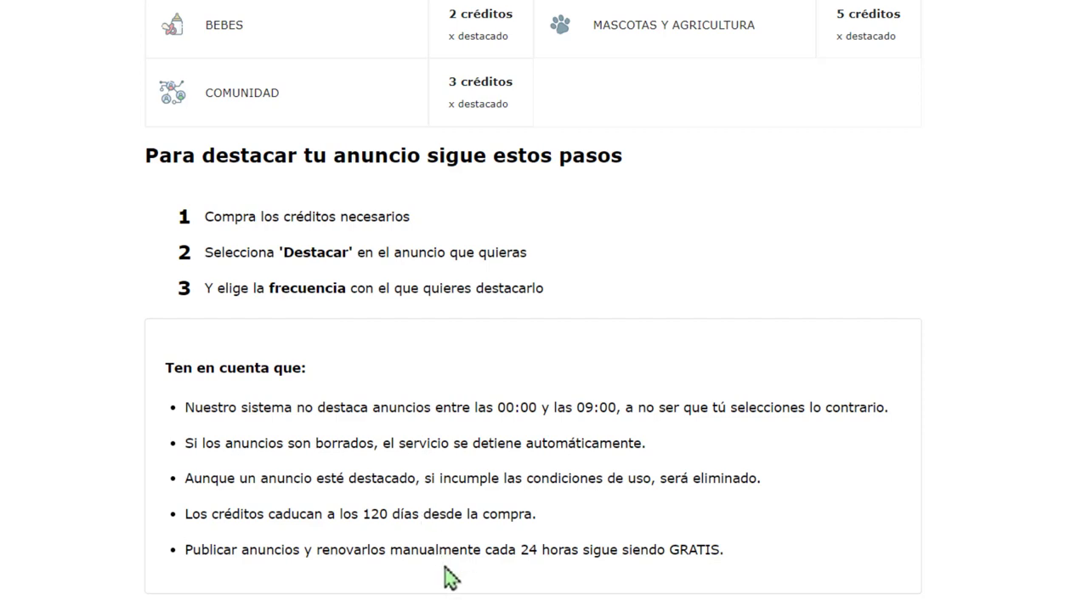
scroll(448, 576, down, 2)
scroll(448, 577, up, 10)
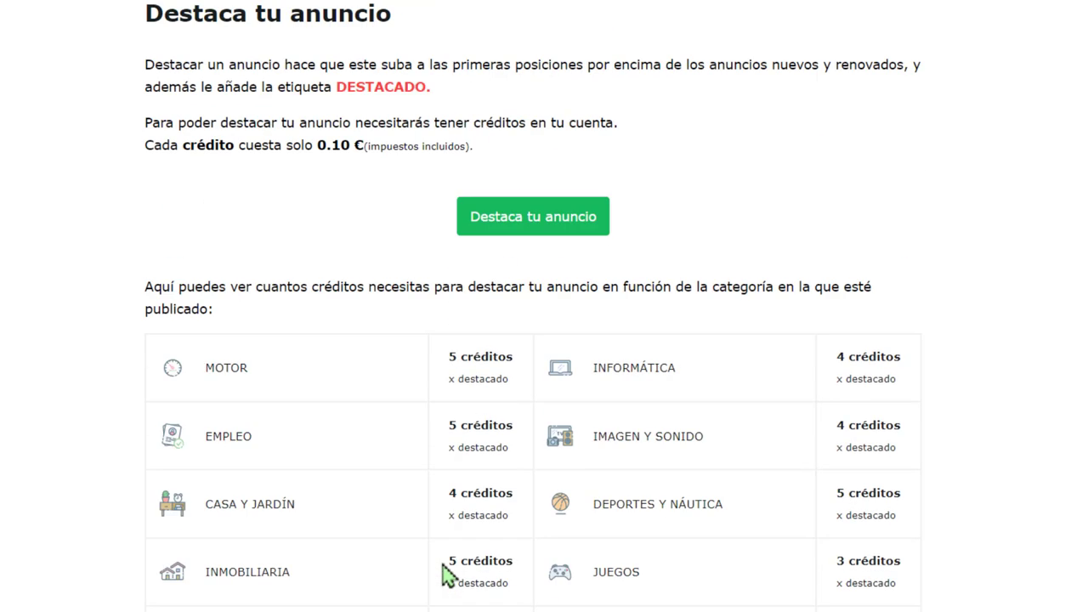
Examine the price per credit and the credits required to feature an ad in each category.
scroll(447, 576, up, 1)
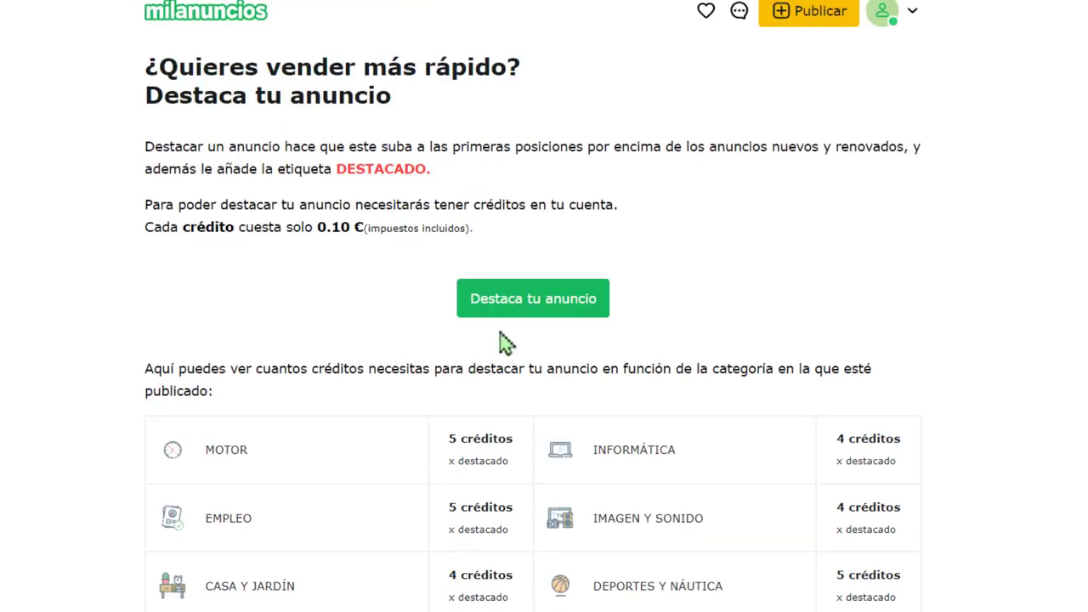
scroll(515, 440, down, 2)
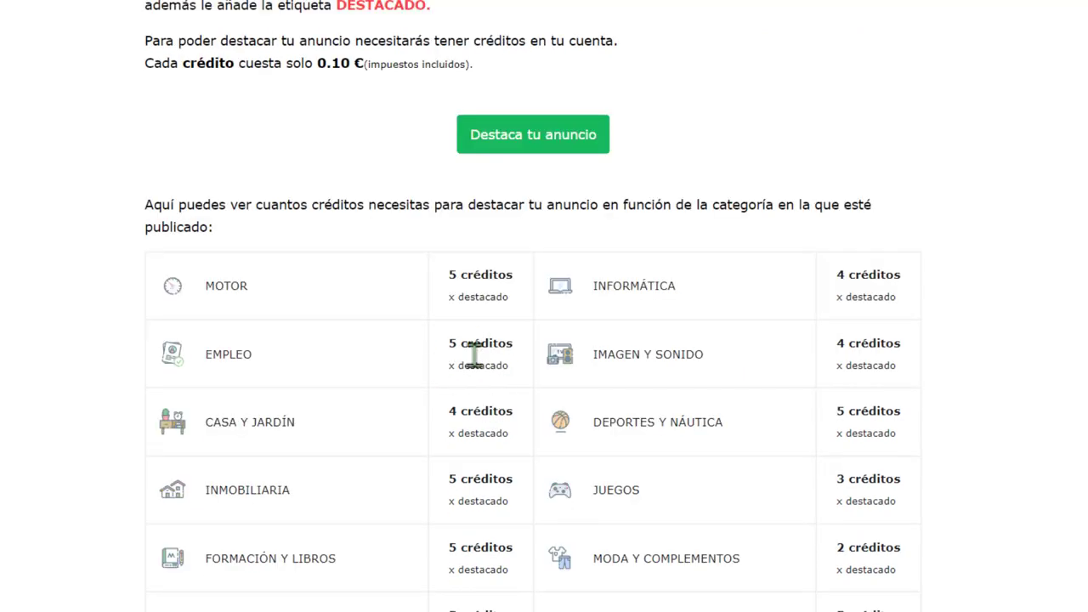
scroll(474, 354, down, 3)
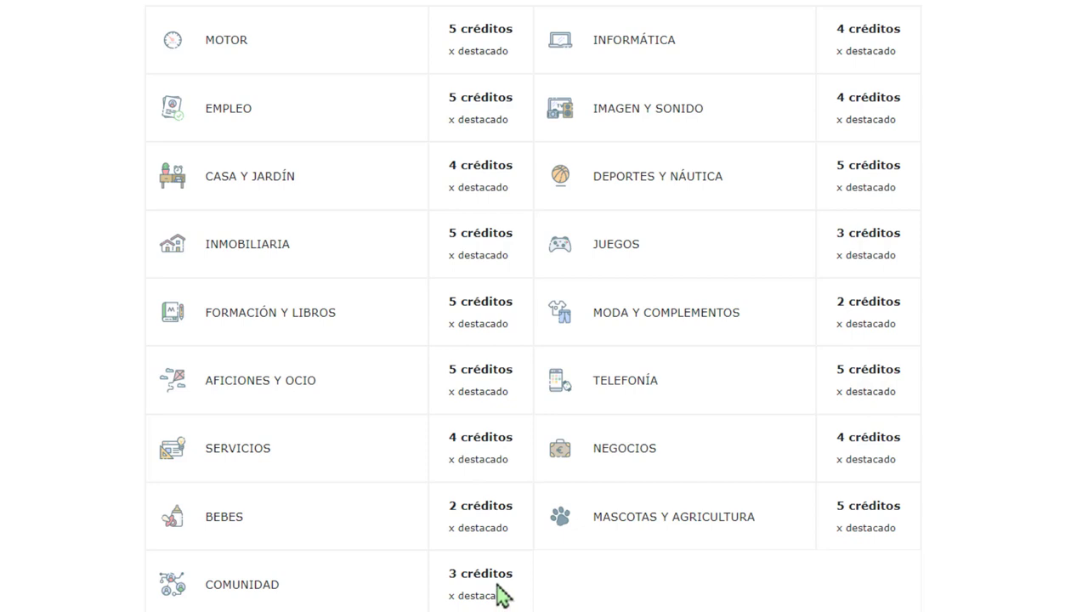
scroll(502, 596, up, 3)
scroll(500, 586, down, 2)
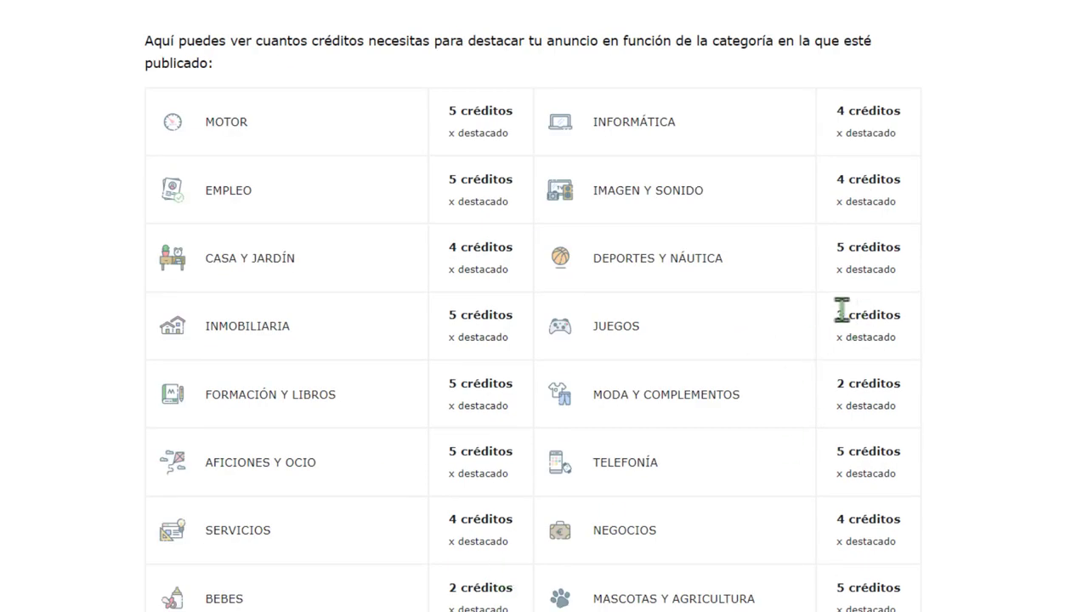
Compare the credits required for featuring an ad in the Juegos category with the price per credit.
drag(839, 313, 911, 347)
scroll(911, 347, up, 4)
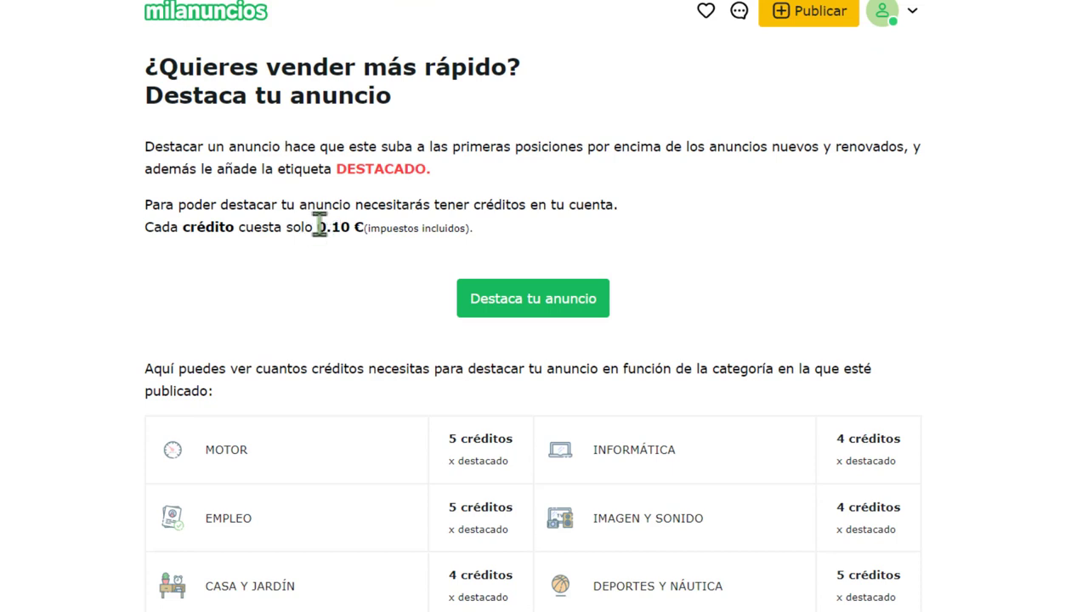
scroll(911, 486, down, 5)
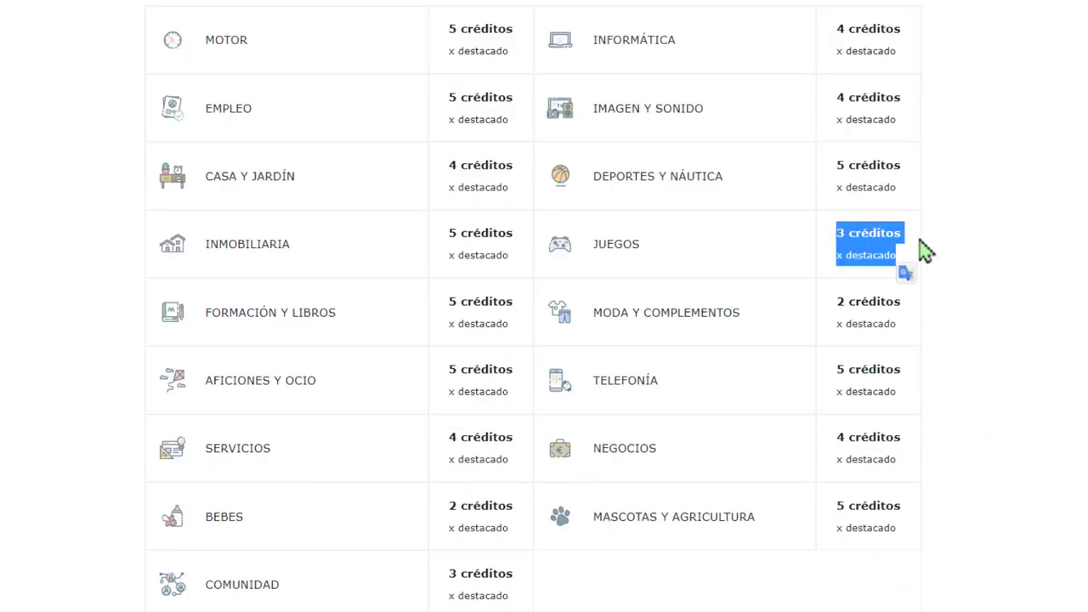
drag(903, 267, 836, 224)
scroll(975, 312, up, 5)
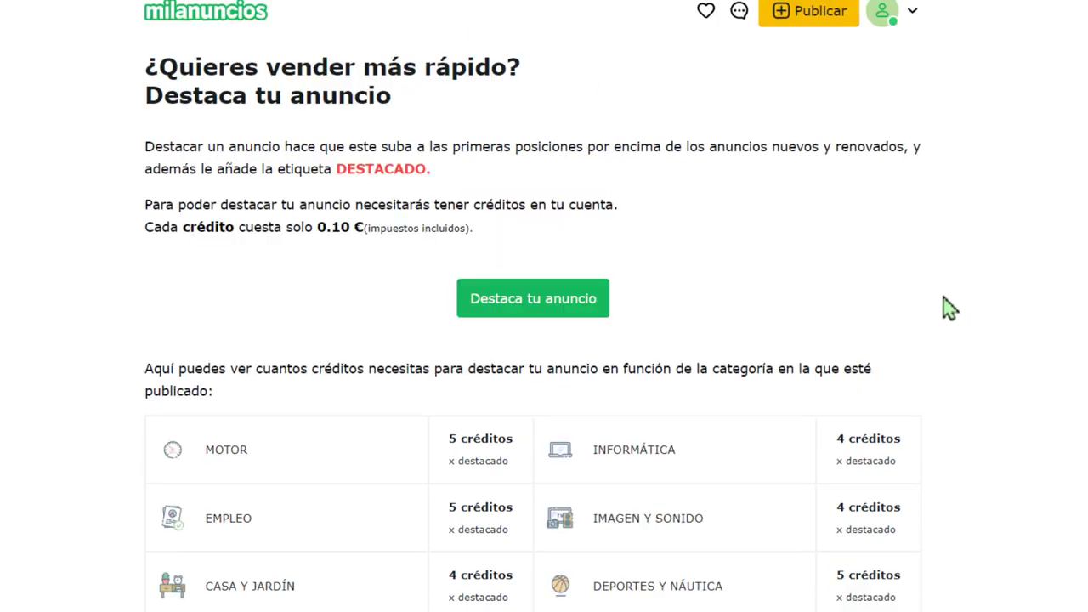
scroll(948, 309, down, 2)
scroll(927, 300, down, 2)
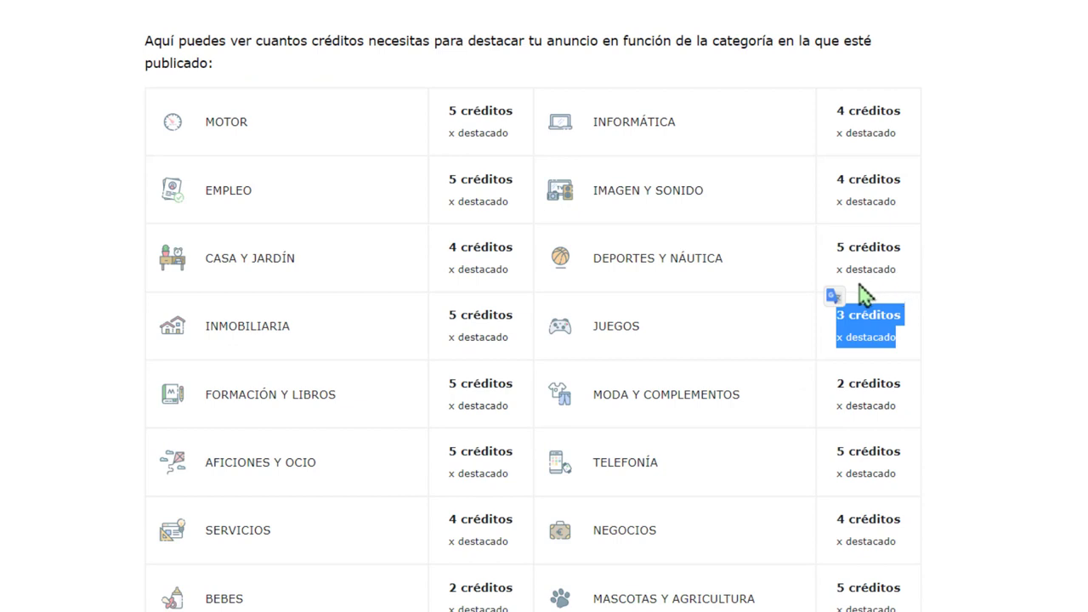
scroll(858, 298, up, 4)
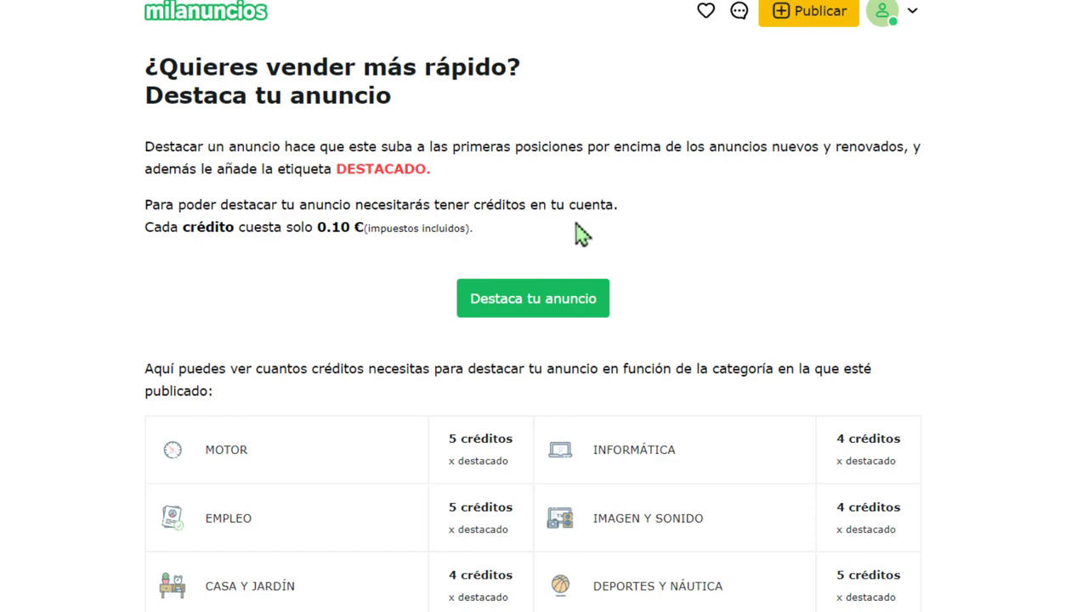
Check the credits required for the Motor category against the price per credit.
scroll(705, 413, down, 3)
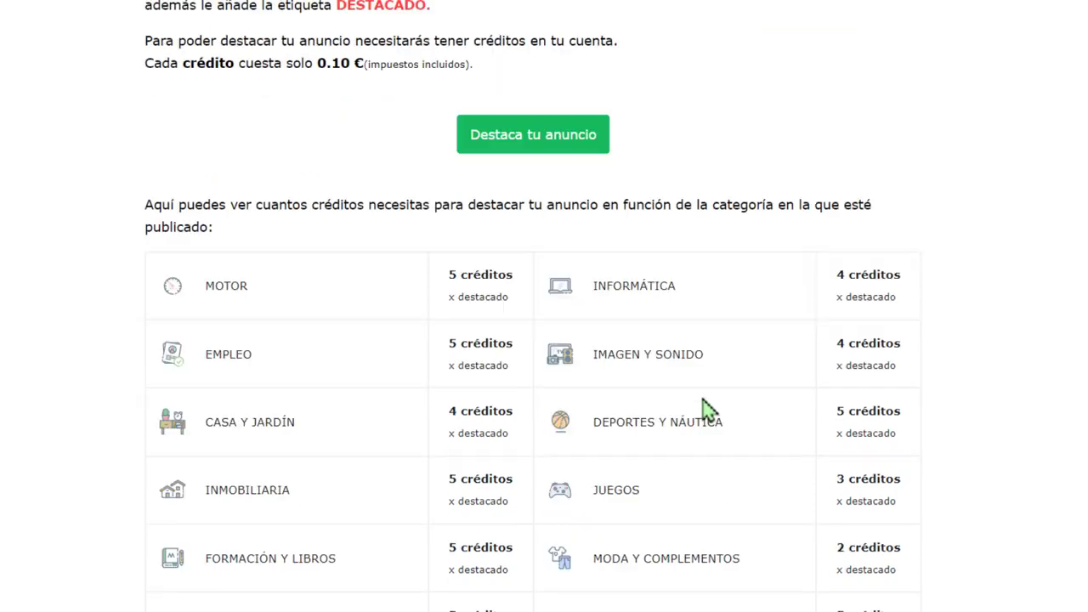
drag(447, 202, 530, 235)
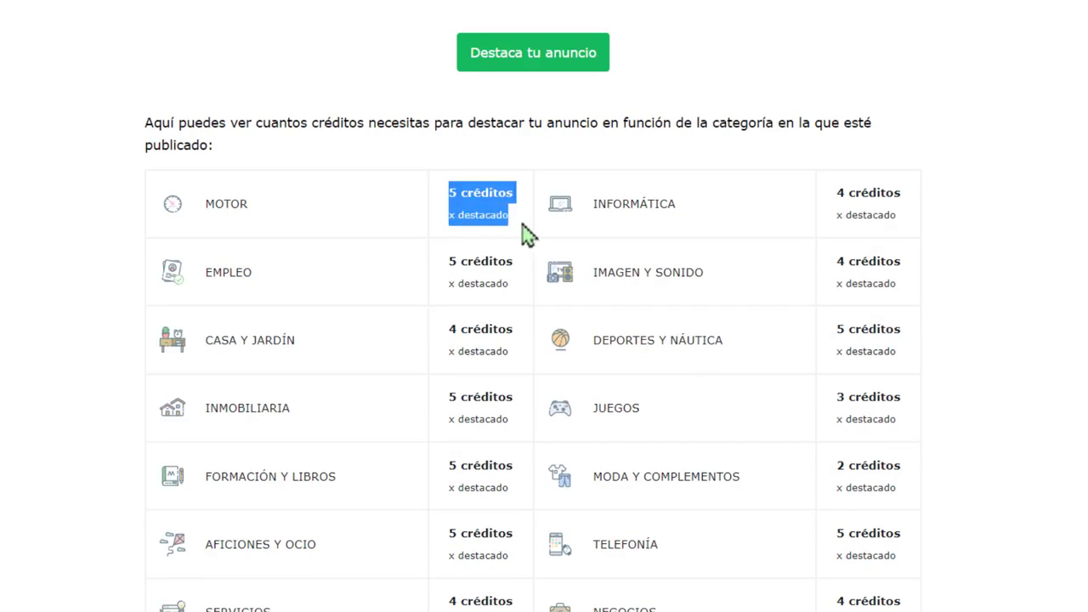
scroll(510, 247, up, 2)
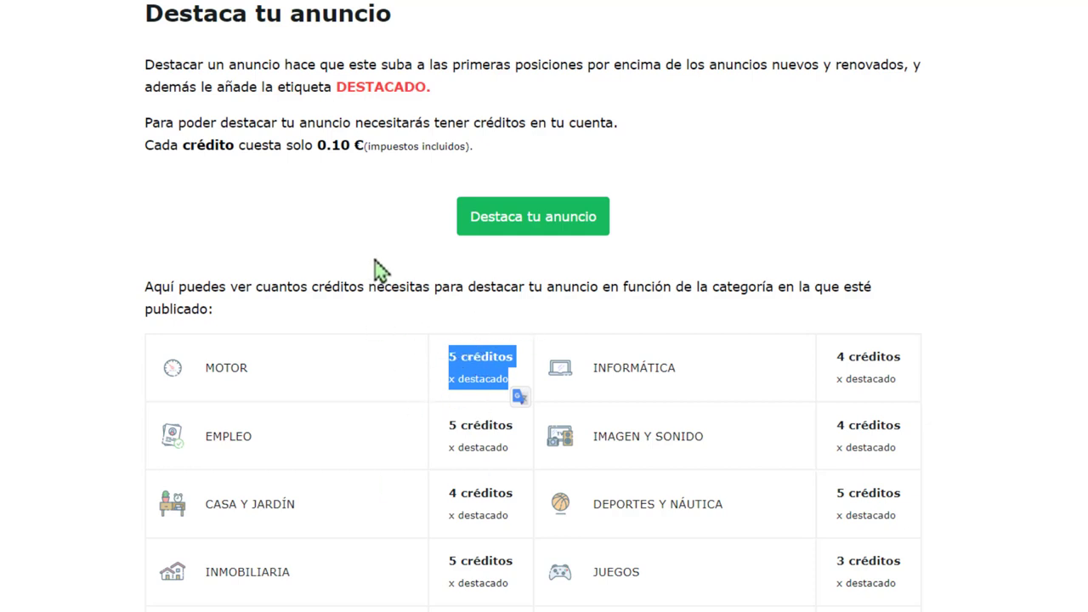
scroll(376, 273, up, 1)
scroll(362, 272, down, 1)
scroll(357, 270, down, 1)
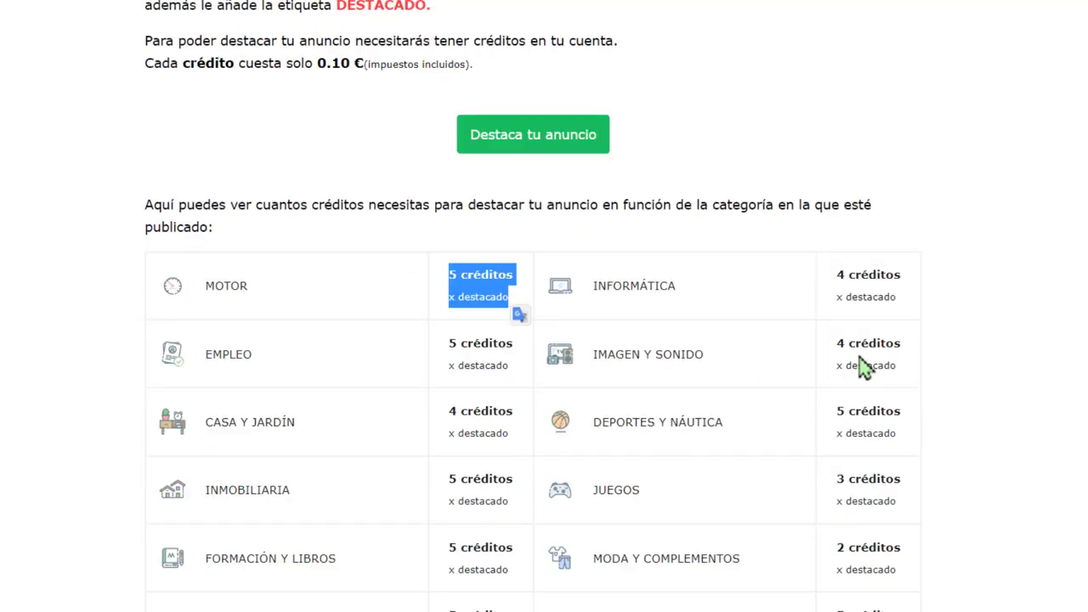
scroll(394, 299, up, 2)
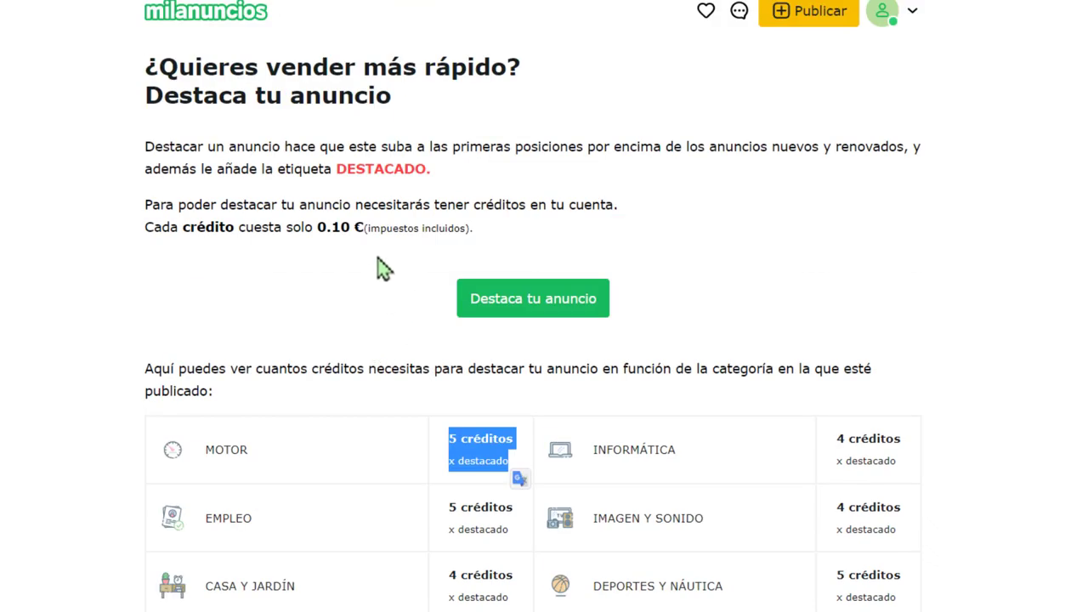
Return to the Milanuncios home page, view Mis mensajes and go back to the home page.
click(260, 34)
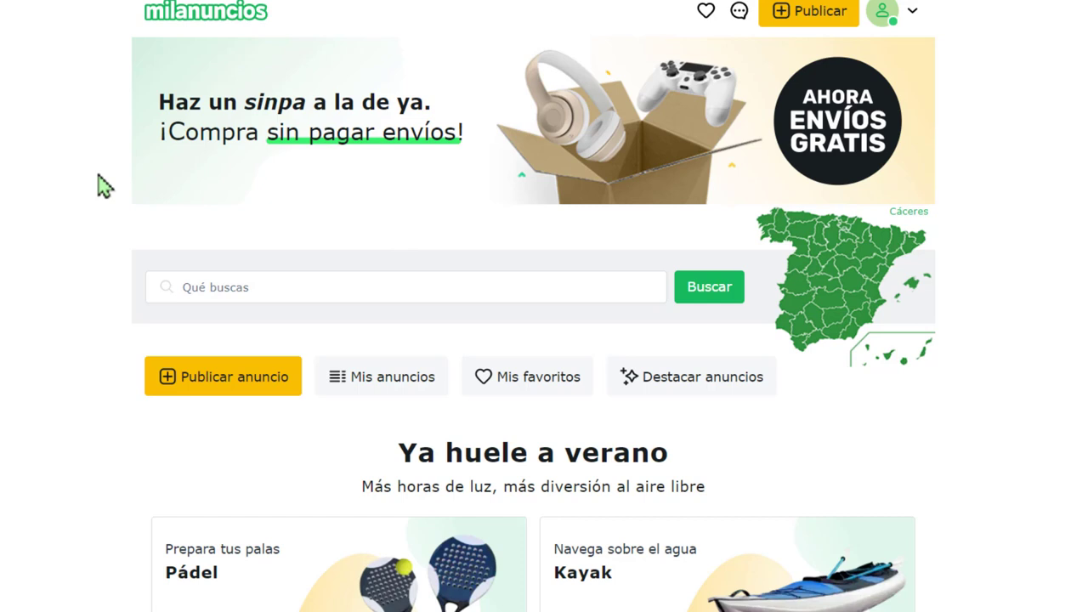
scroll(178, 175, down, 3)
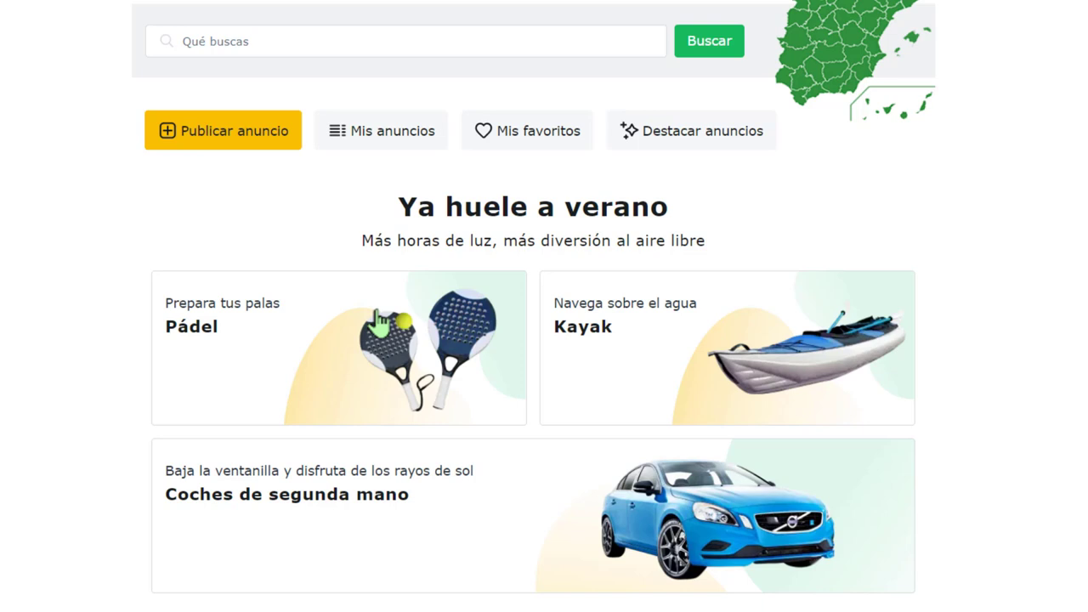
scroll(380, 321, up, 3)
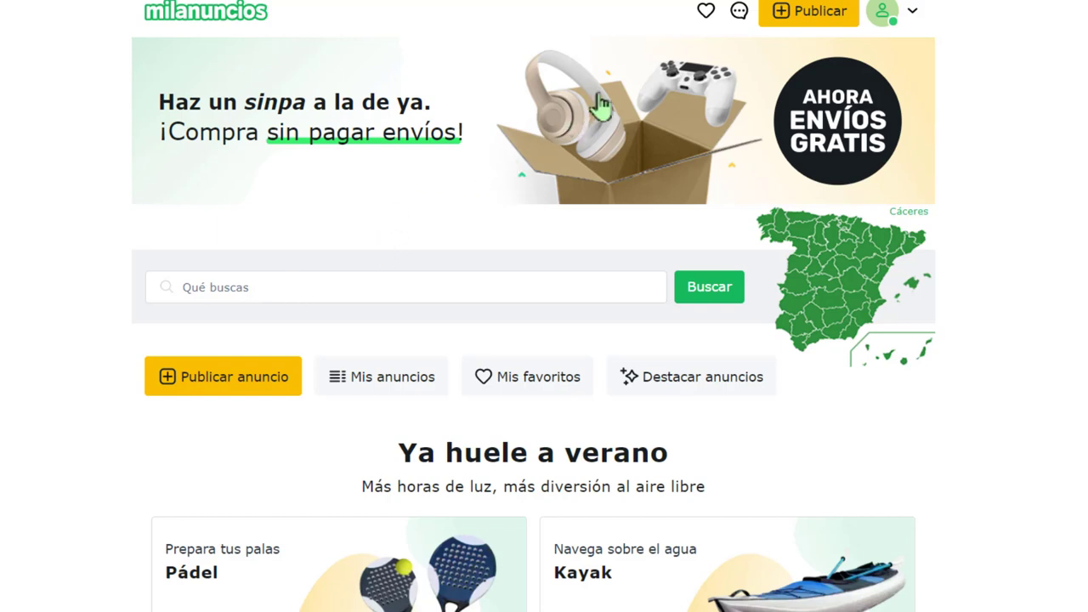
click(736, 14)
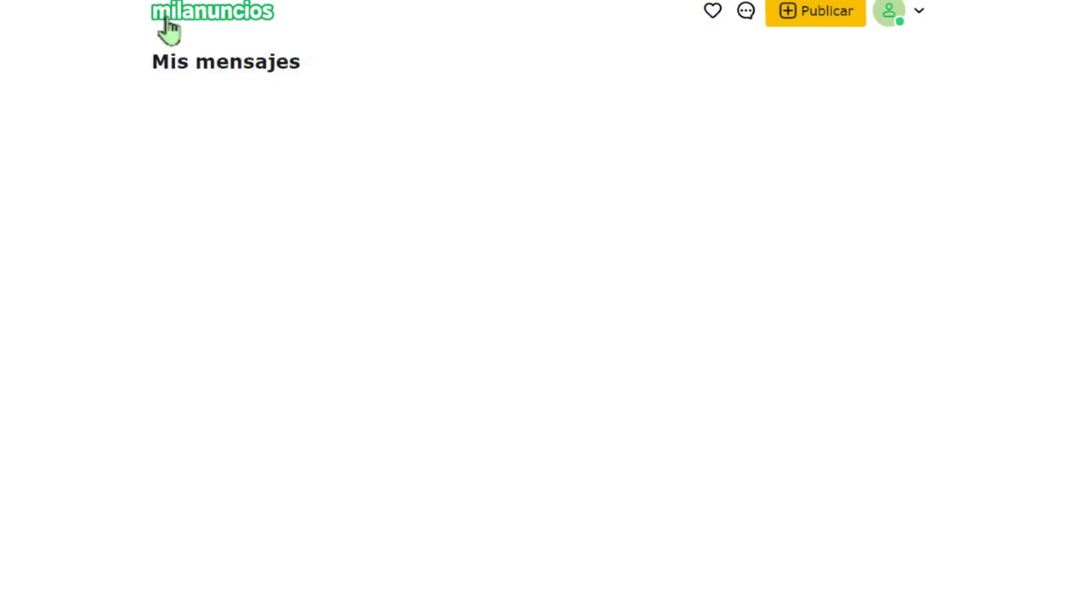
click(167, 19)
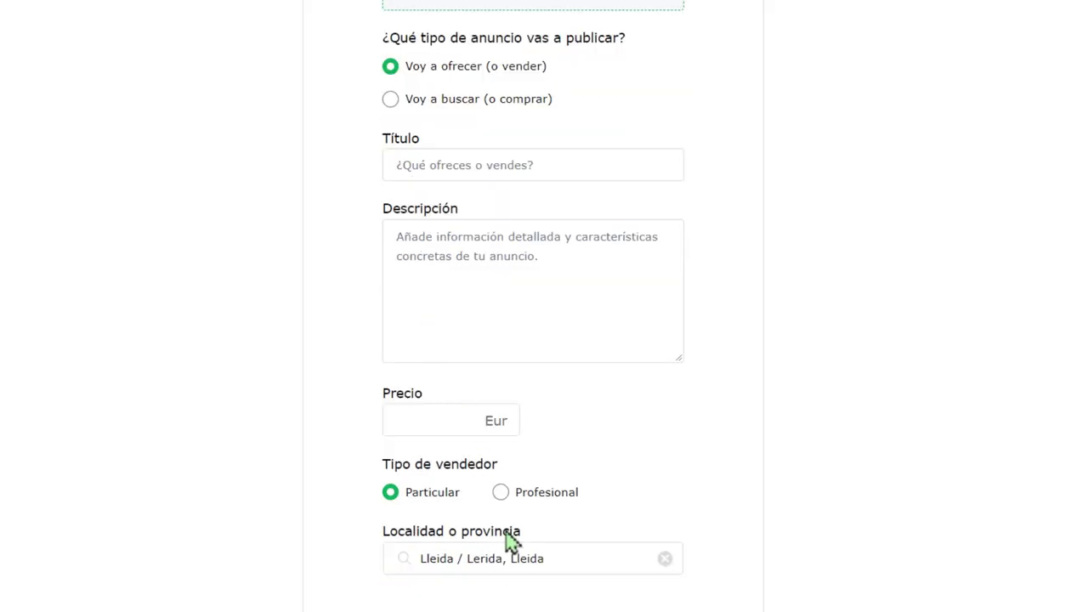
Set the ad's locality or province to Barcelona, choosing it from the suggestions.
click(529, 559)
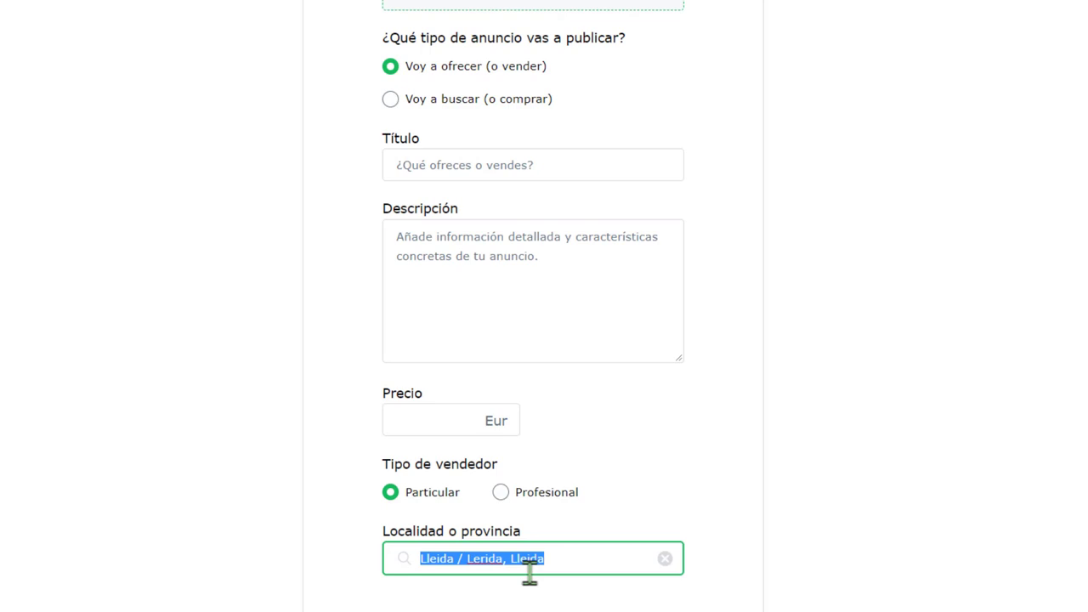
text(M)
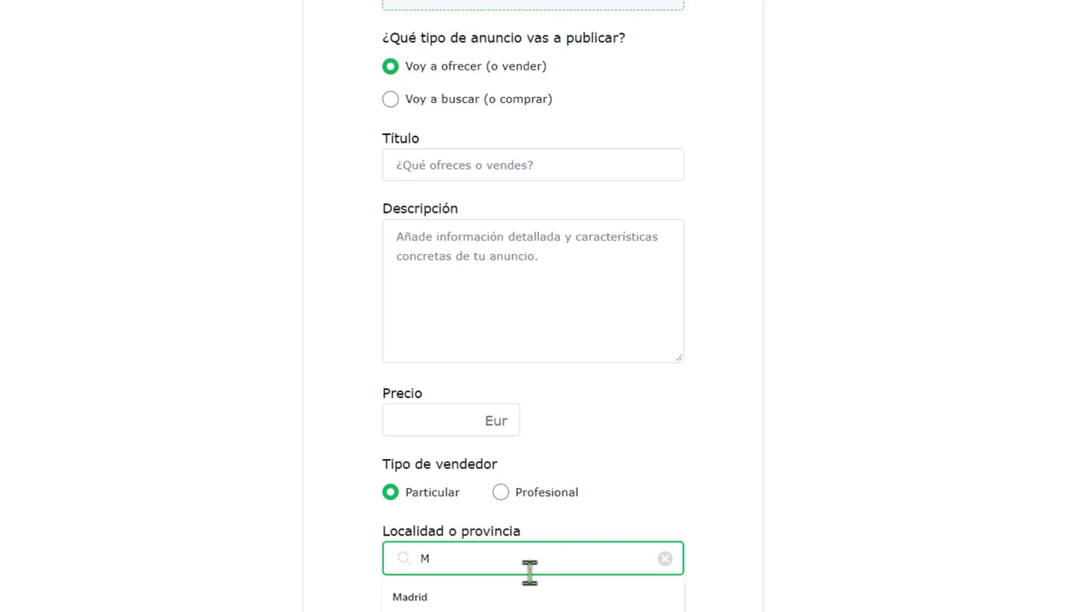
key(BackSpace)
text(Barcelona)
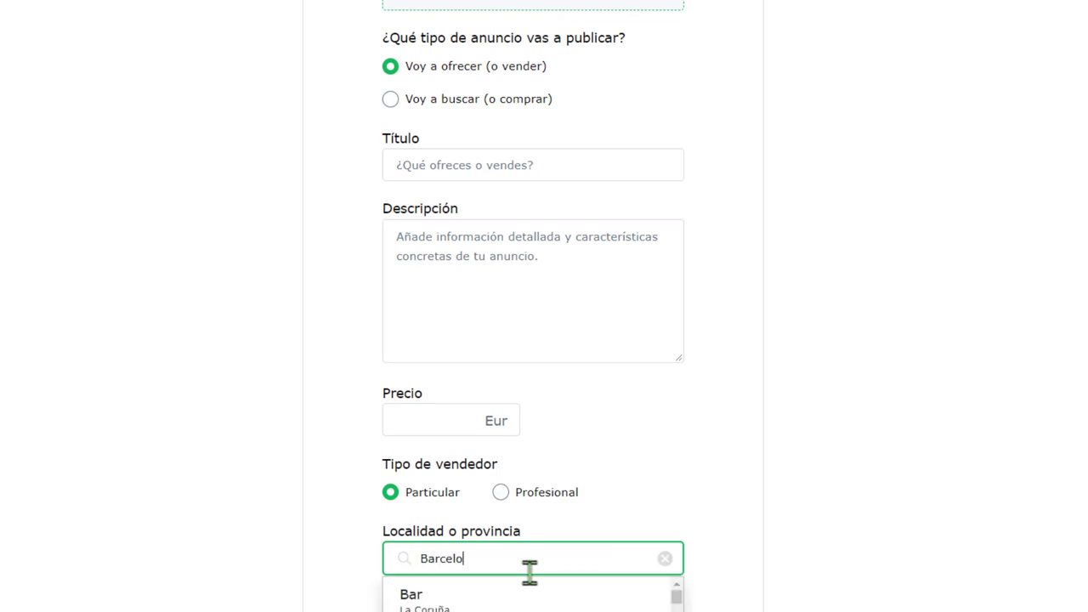
click(559, 602)
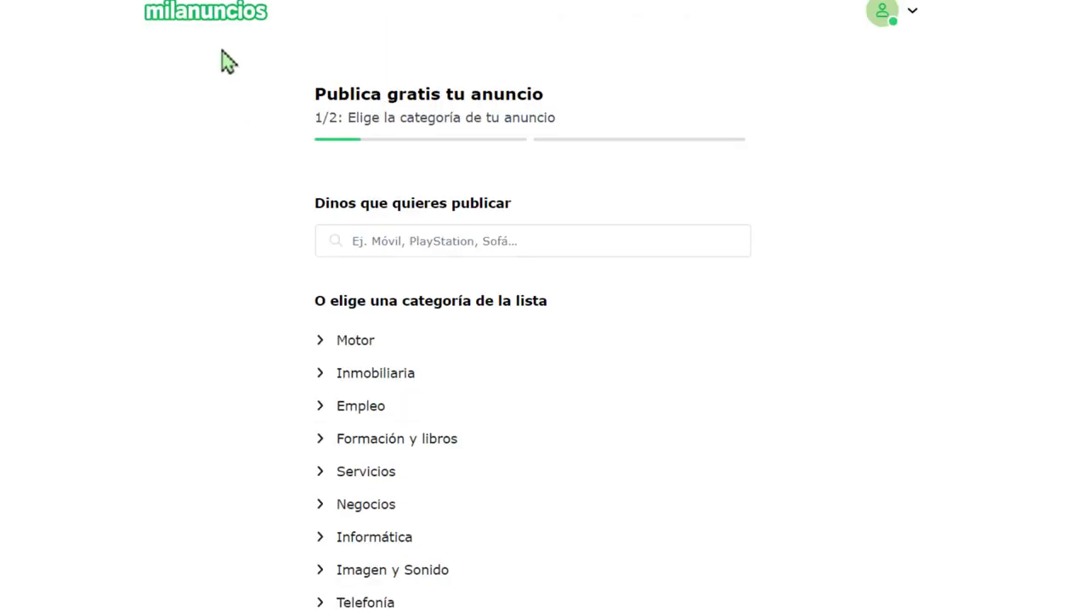
Leave the ad publishing page for the home page and search the ads for "kayak".
click(232, 12)
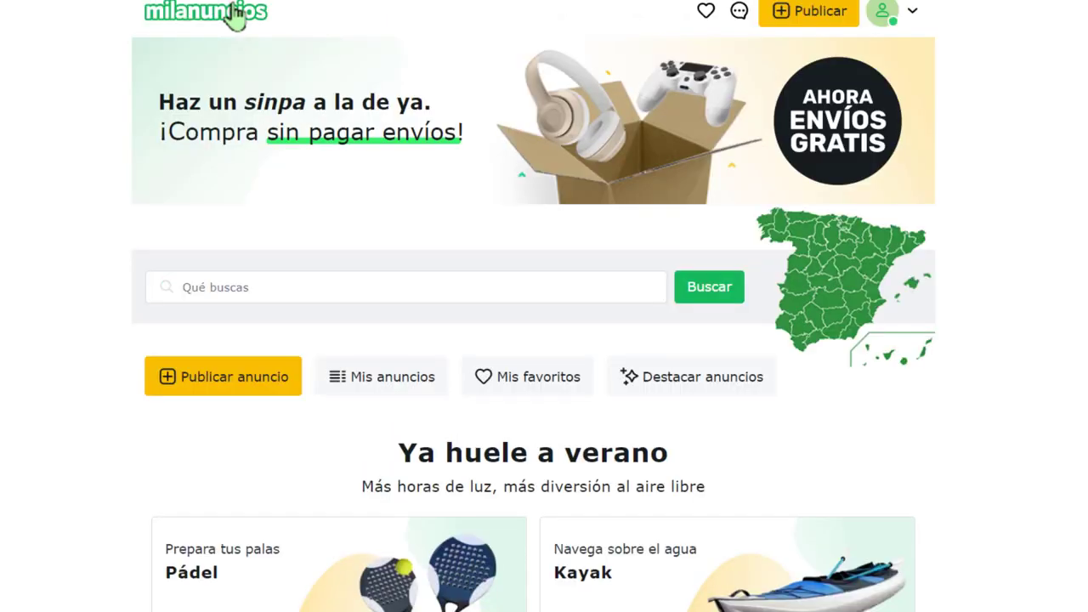
click(231, 274)
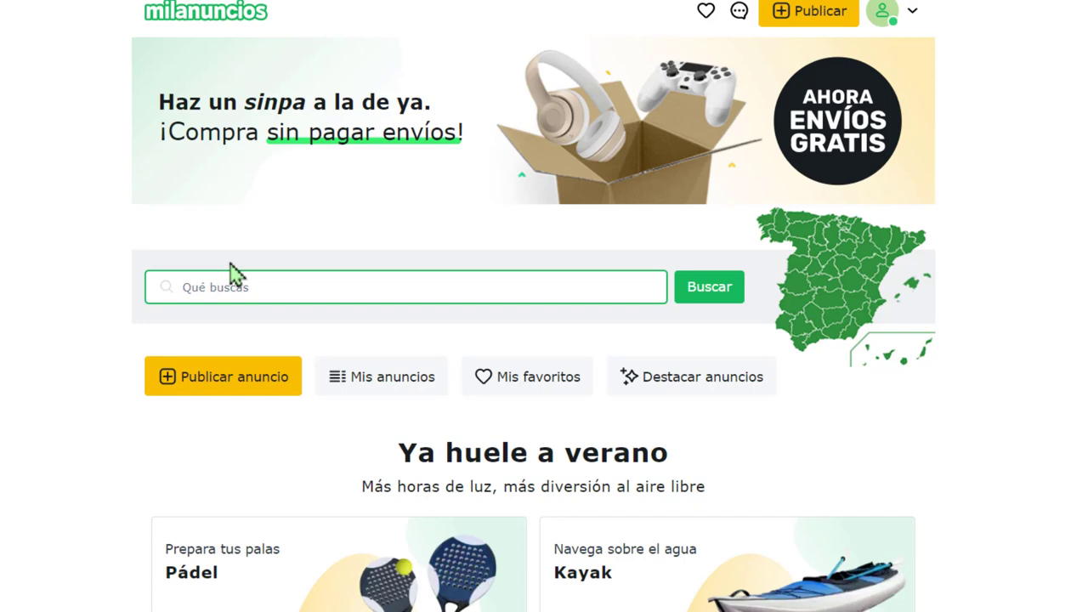
text(kayak)
key(Return)
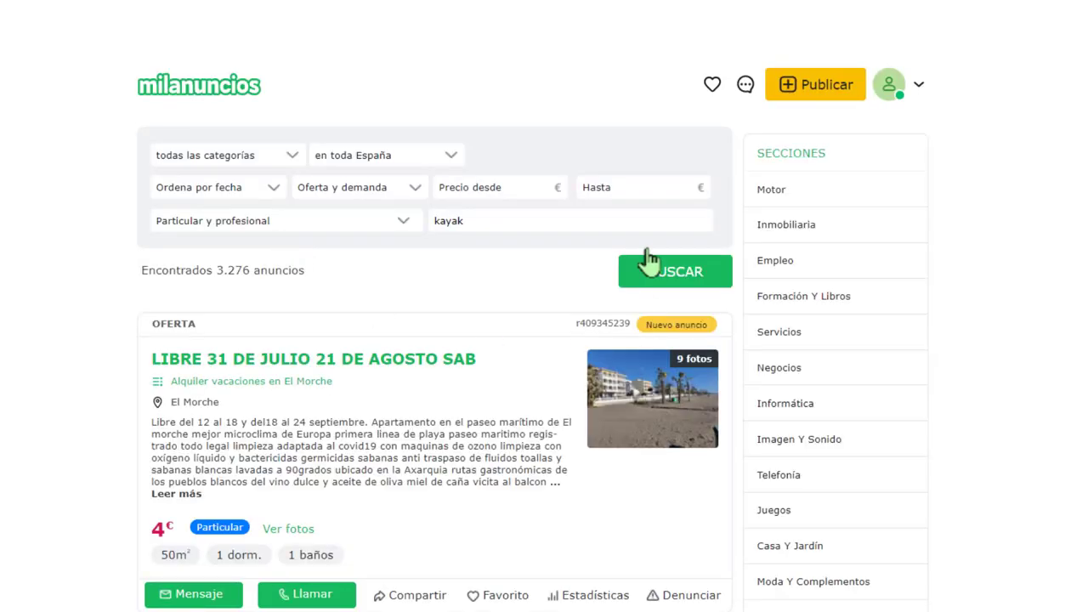
Look through the kayak ads in the results and return to the home page.
scroll(413, 505, down, 8)
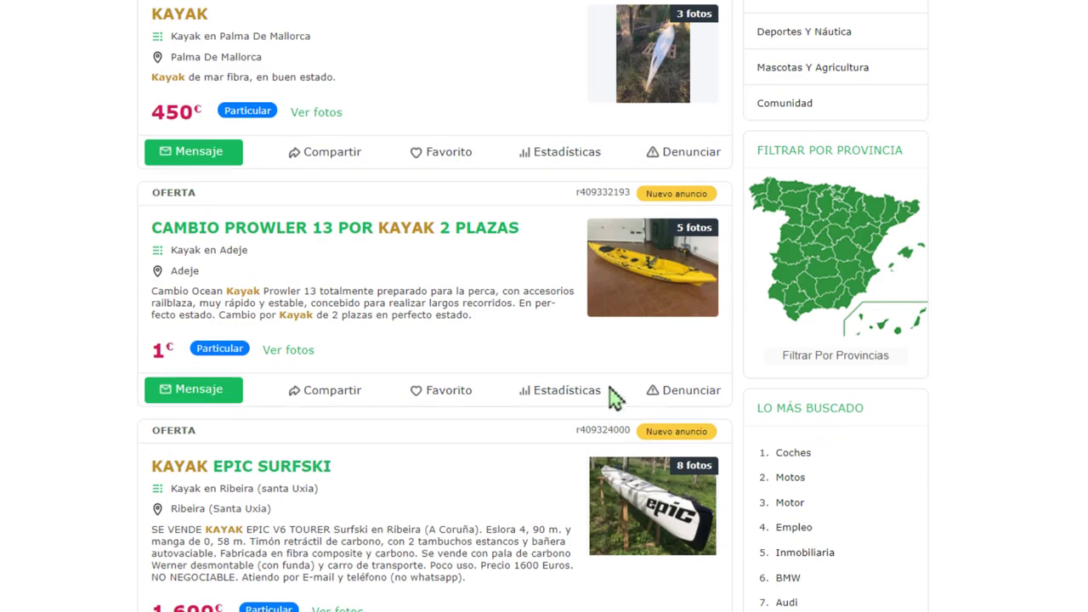
scroll(451, 398, down, 8)
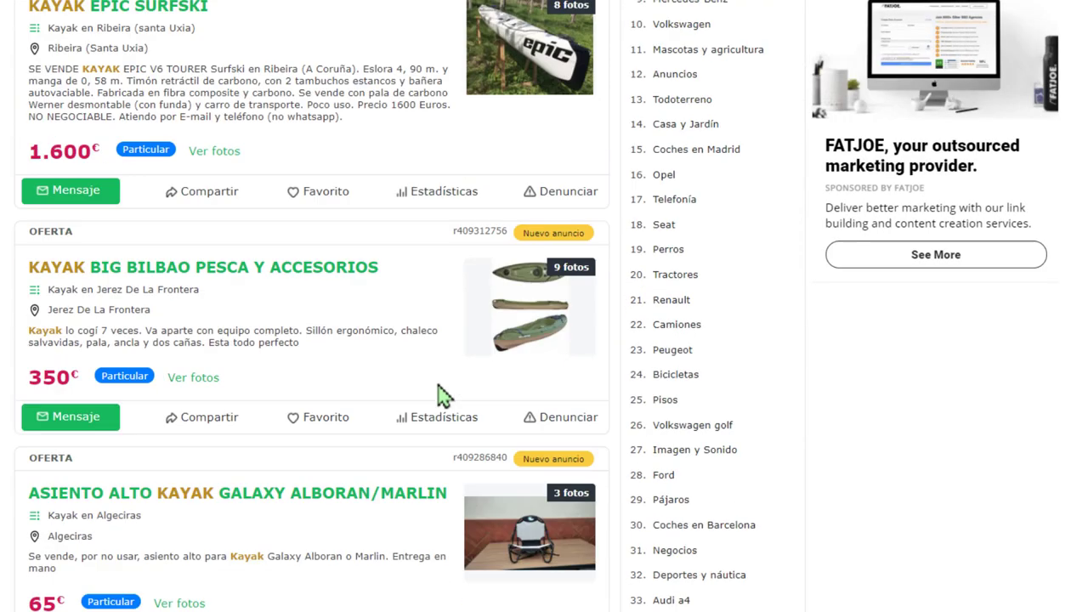
scroll(329, 394, up, 7)
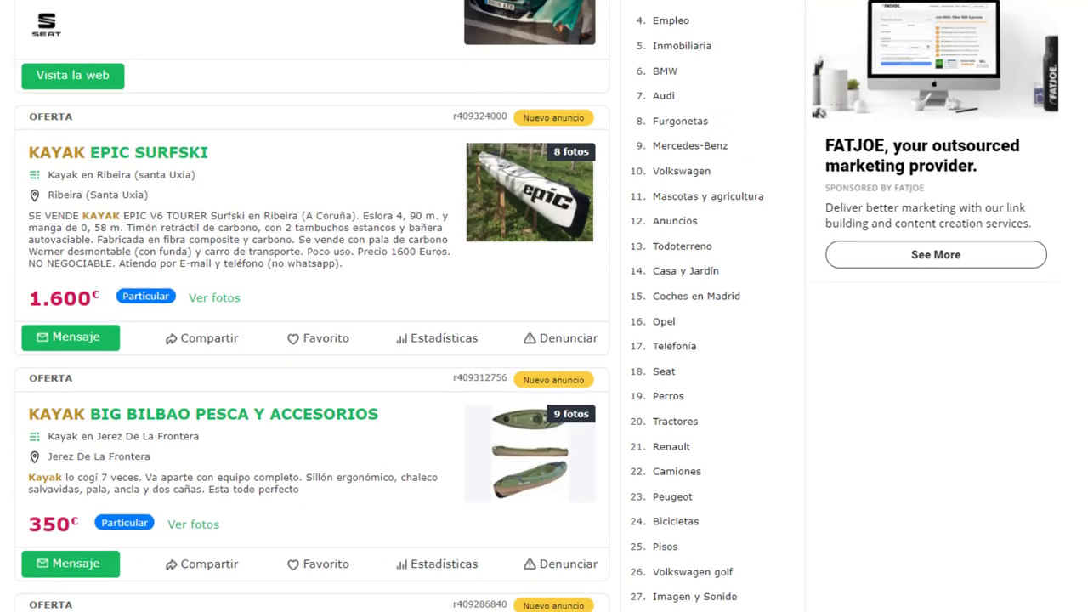
scroll(312, 341, up, 9)
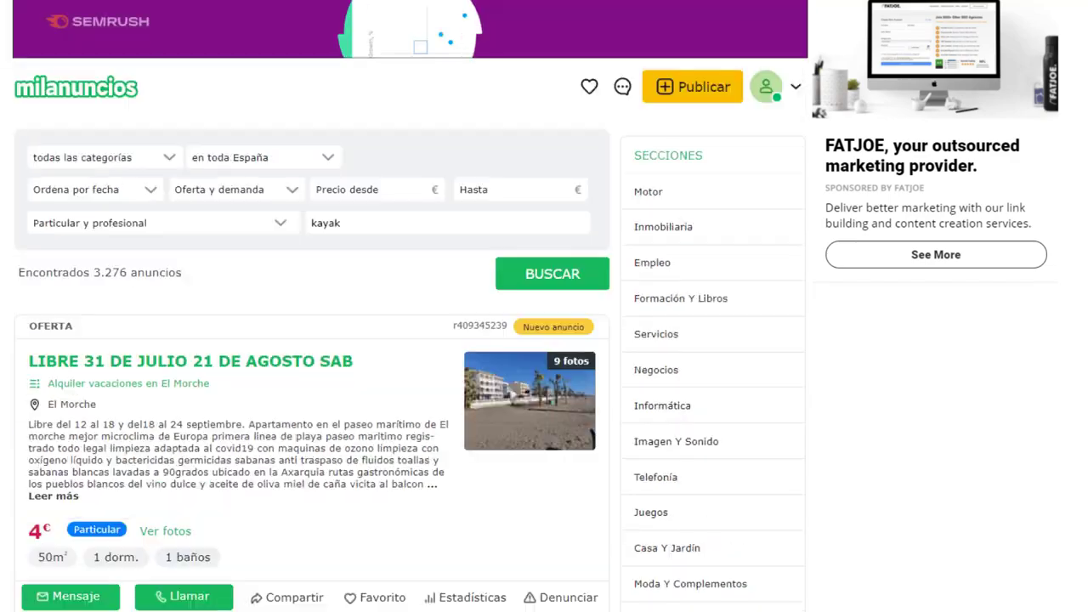
click(73, 94)
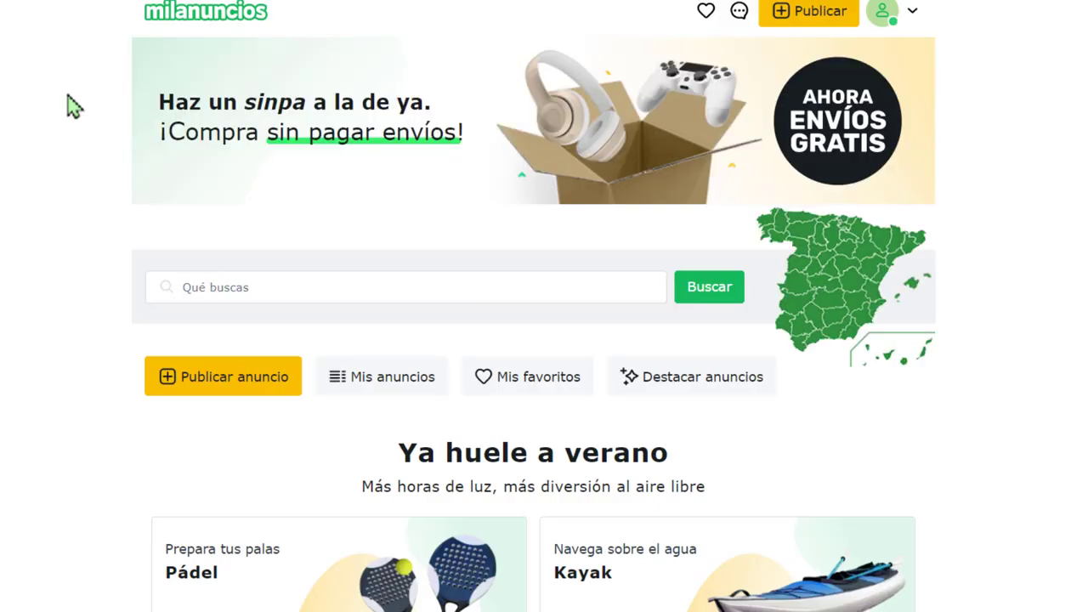